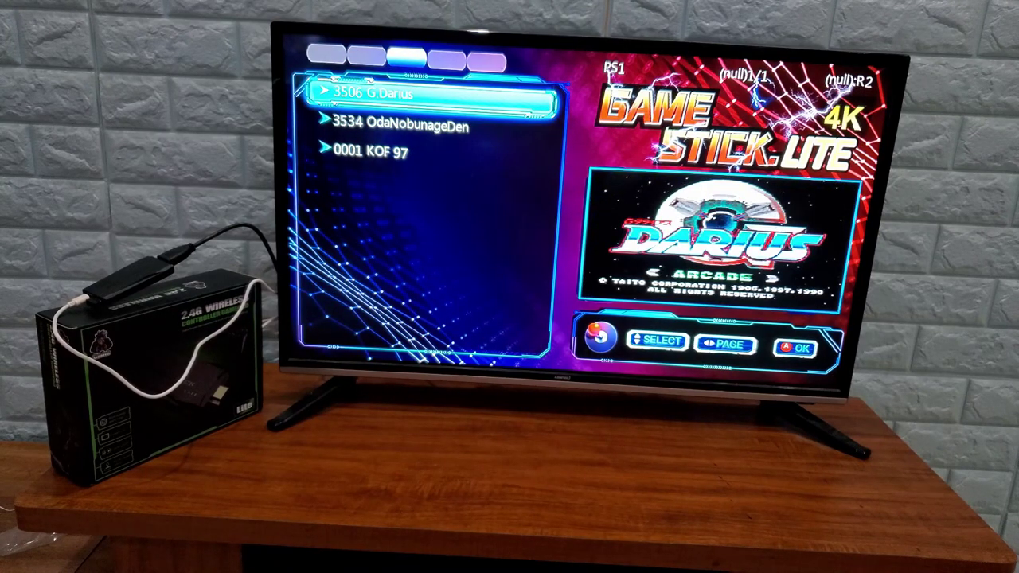
{"action": "key", "text": "Right"}
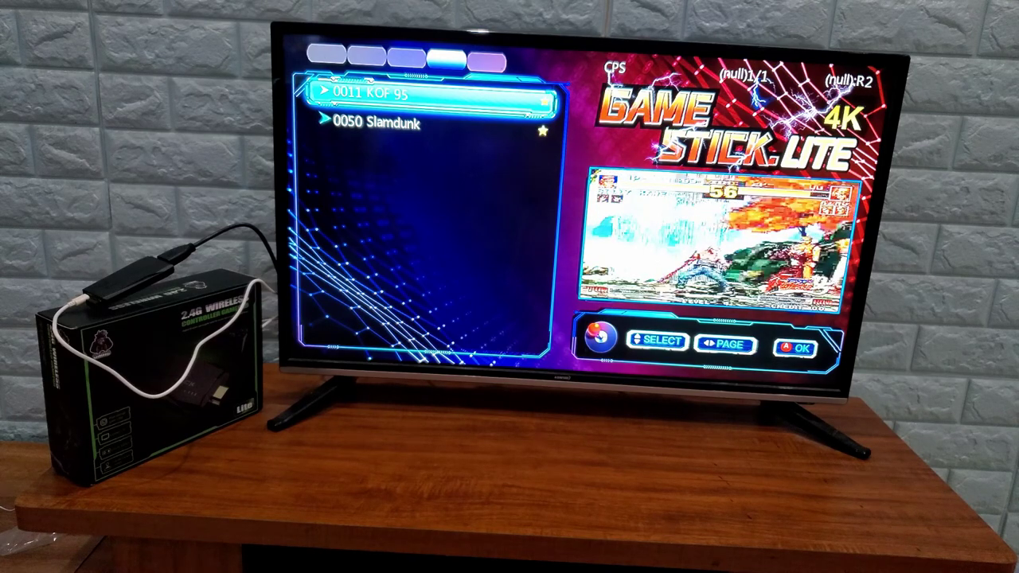
{"action": "key", "text": "Right"}
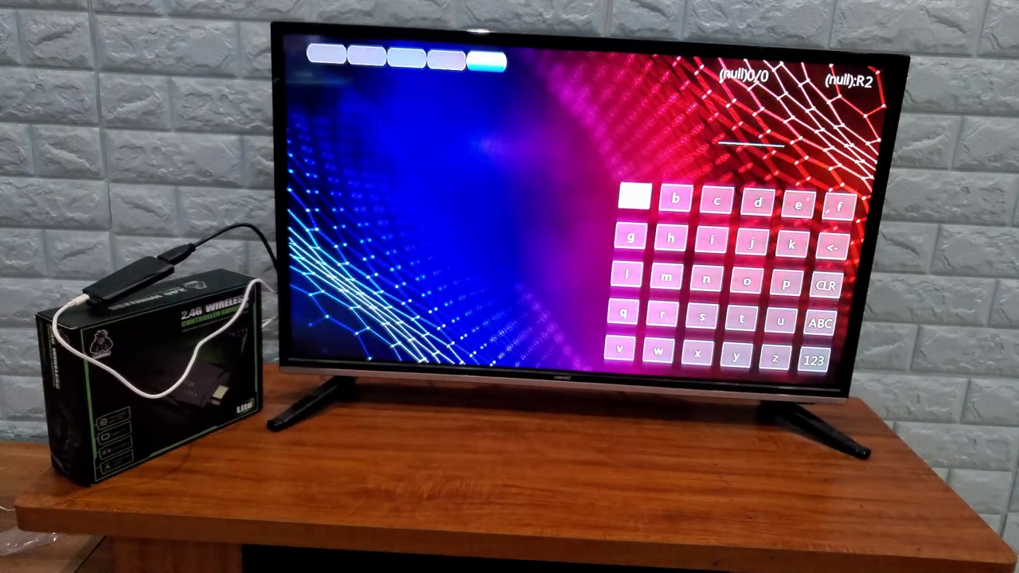
{"action": "key", "text": "Left"}
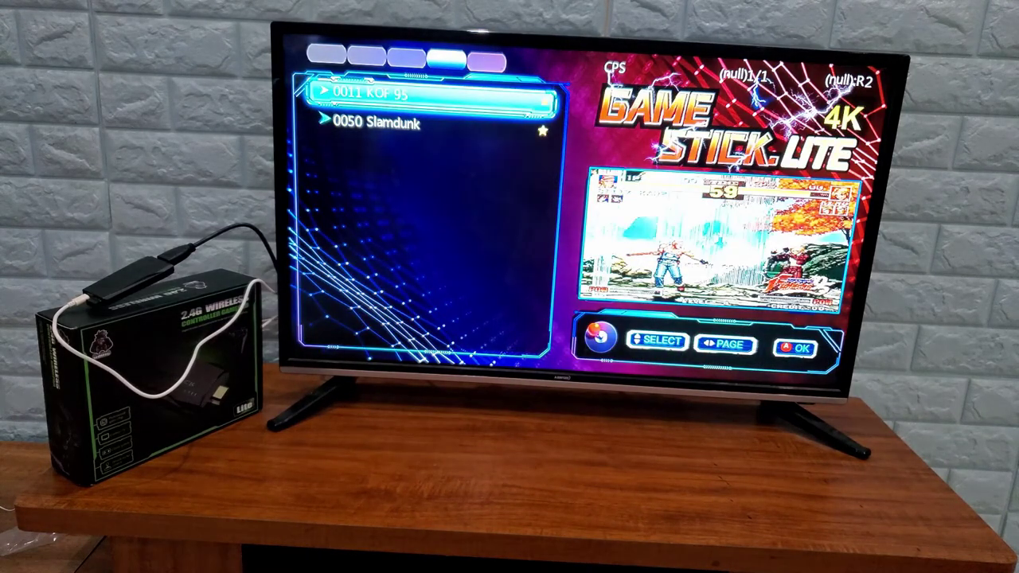
{"action": "key", "text": "Left"}
{"action": "key", "text": "Left"}
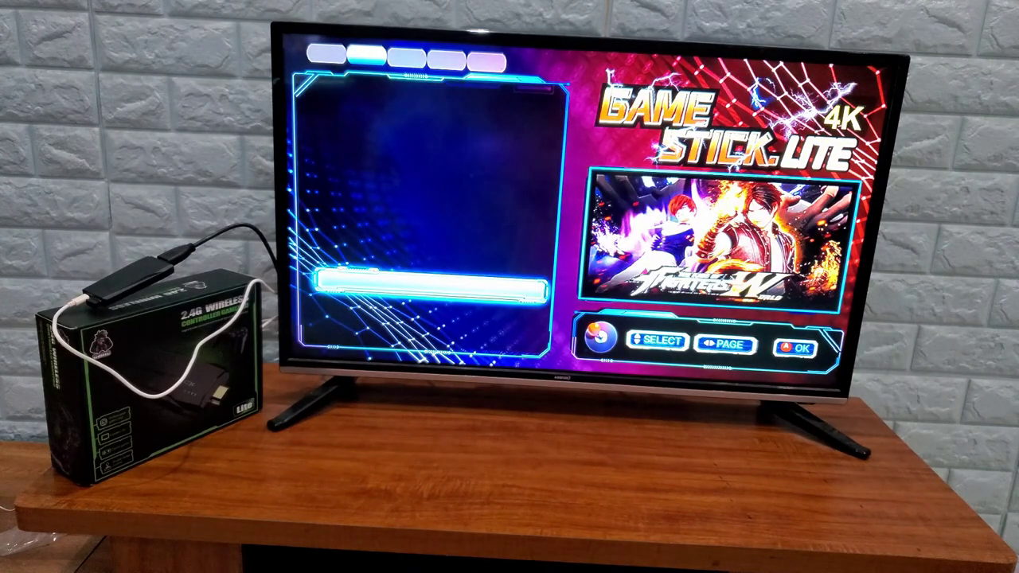
{"action": "key", "text": "Left"}
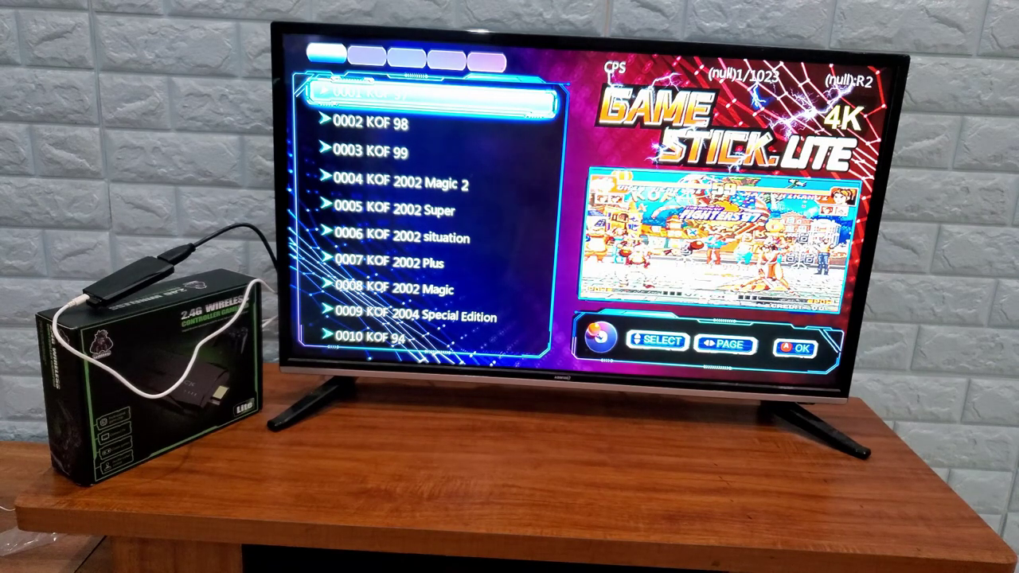
{"action": "key", "text": "Right"}
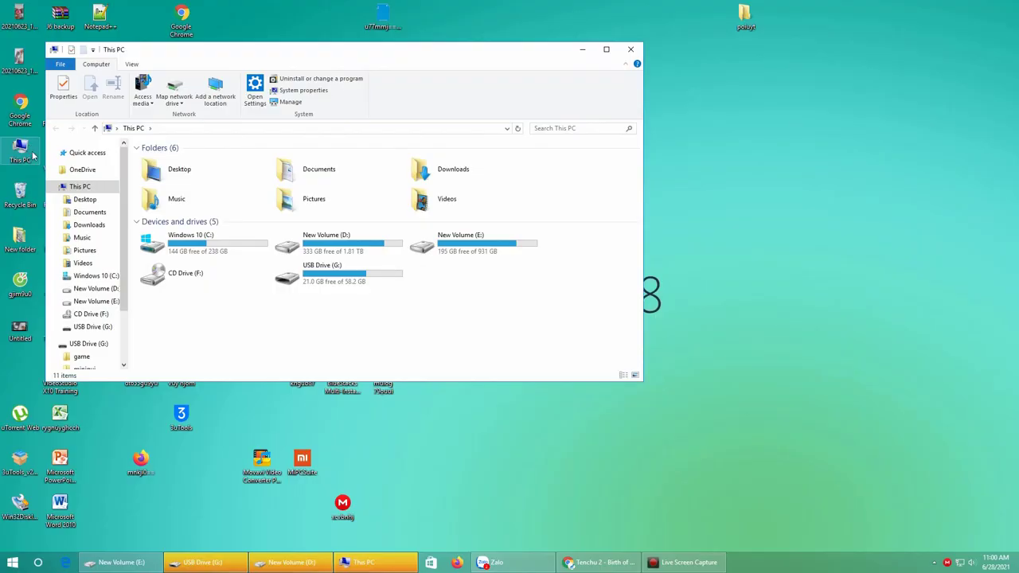
View the storage properties of USB Drive (G:) and close them.
{"action": "right_click", "coordinate": [317, 290]}
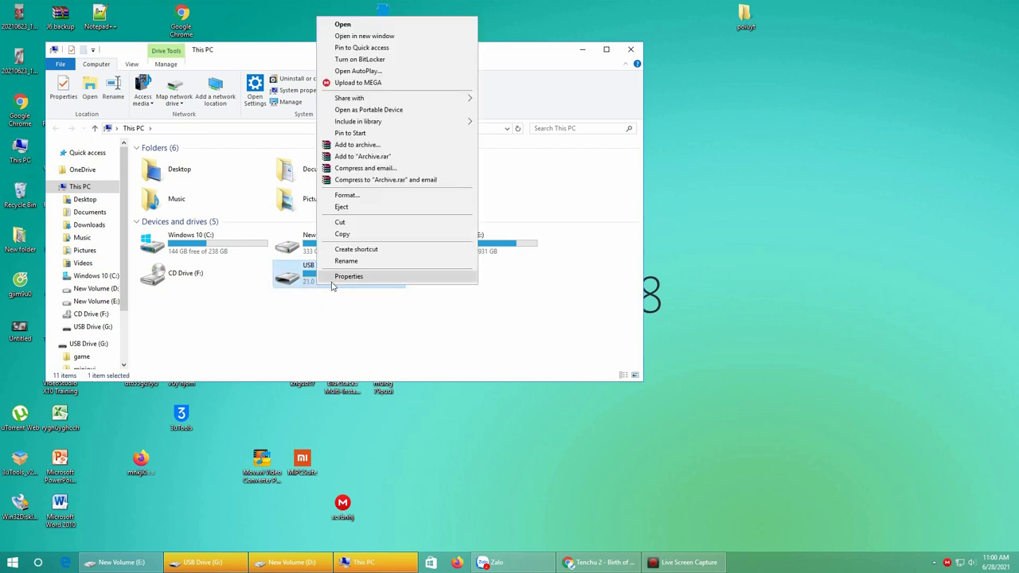
{"action": "left_click", "coordinate": [335, 278]}
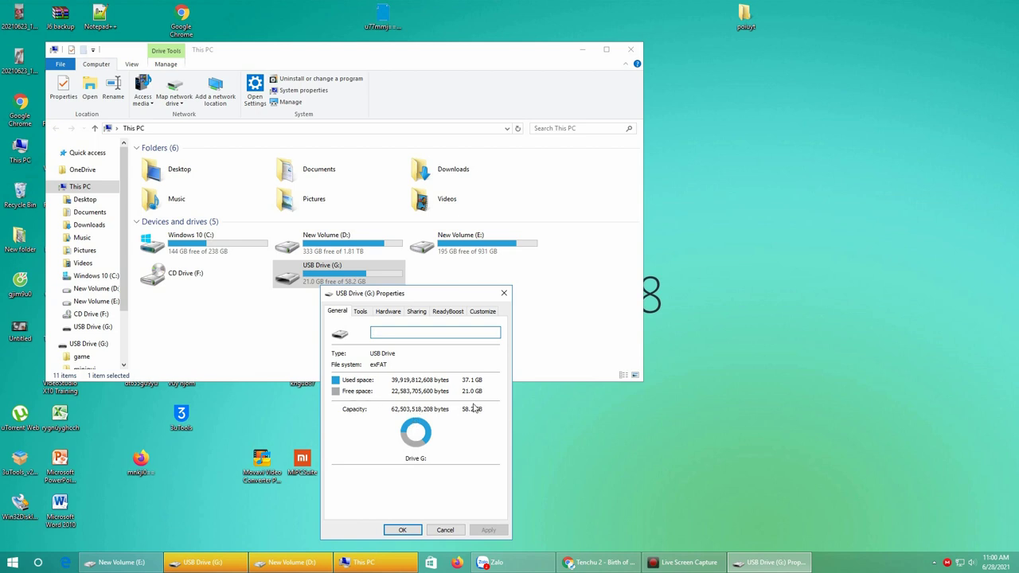
{"action": "left_click", "coordinate": [505, 295]}
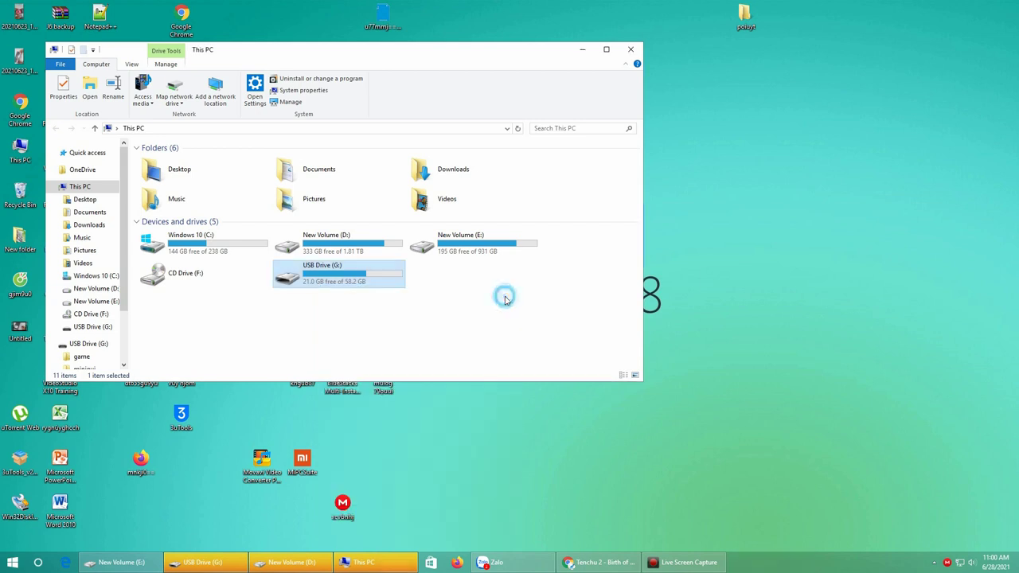
Open USB Drive (G:) in a maximized window and check the contents of the language text file, closing it again.
{"action": "double_click", "coordinate": [348, 277]}
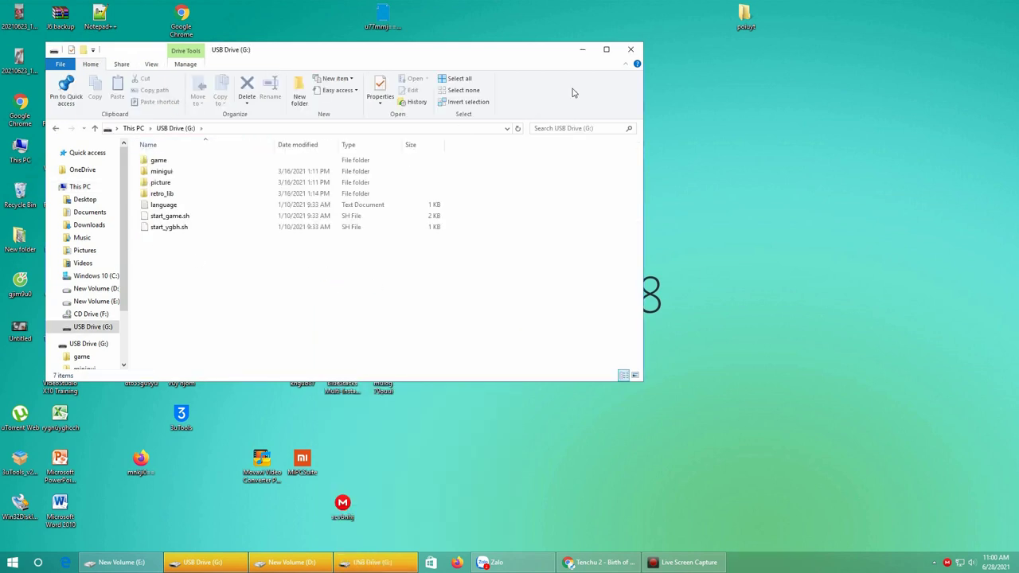
{"action": "left_click", "coordinate": [607, 50]}
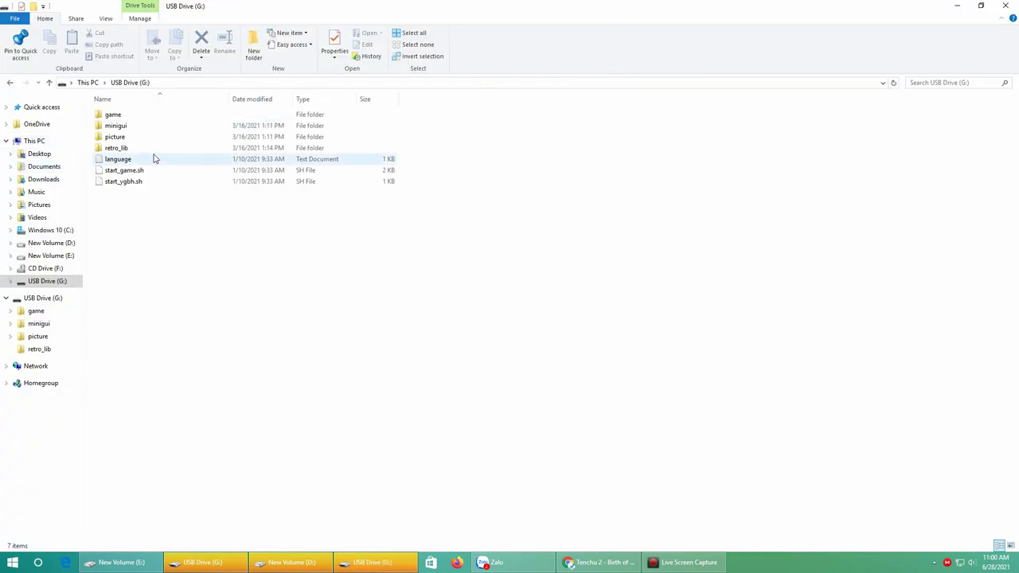
{"action": "double_click", "coordinate": [117, 160]}
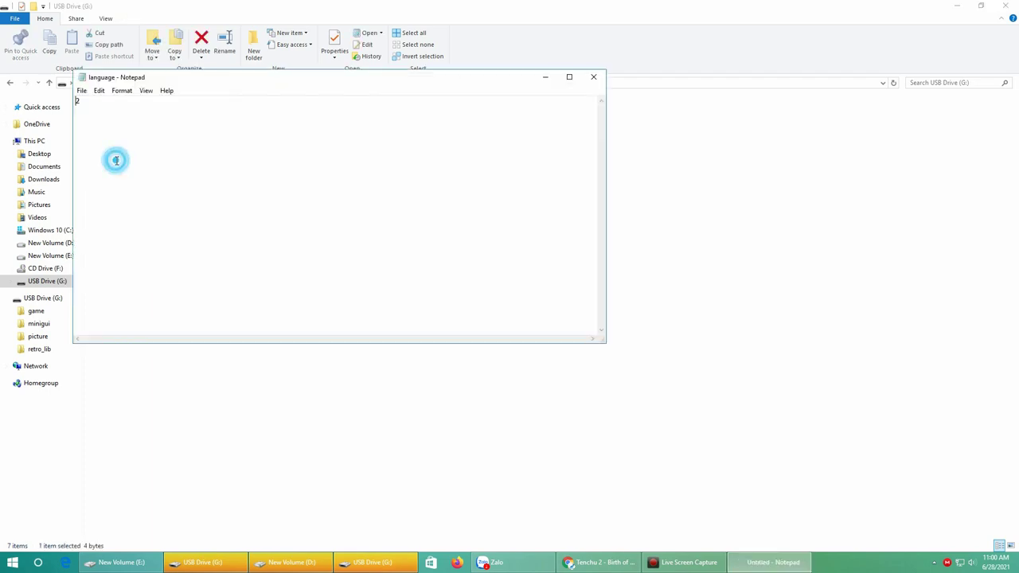
{"action": "left_click", "coordinate": [594, 78]}
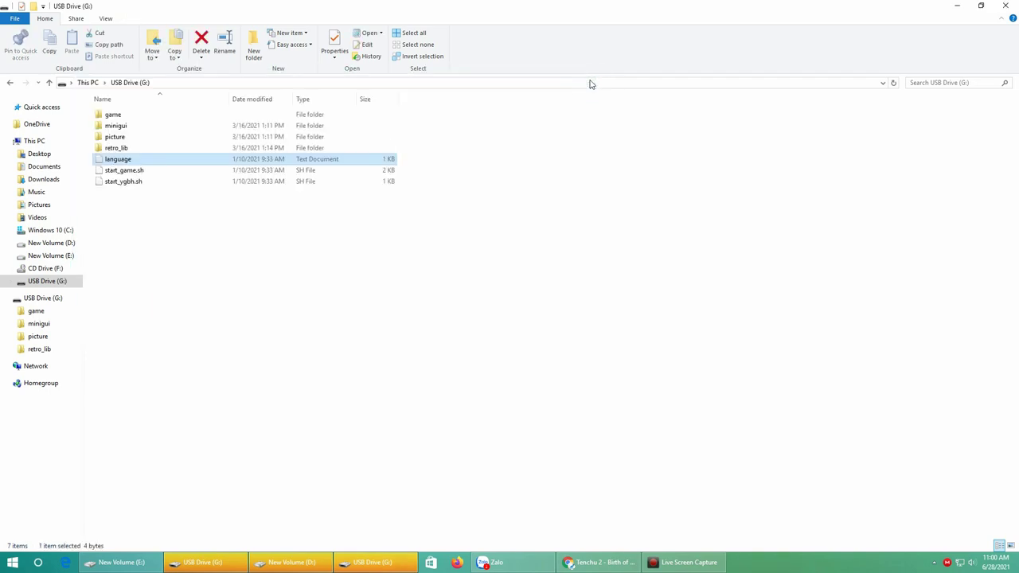
Look through the retro_lib, minigui\res and picture folders on the USB drive, returning to the drive's root.
{"action": "double_click", "coordinate": [117, 148]}
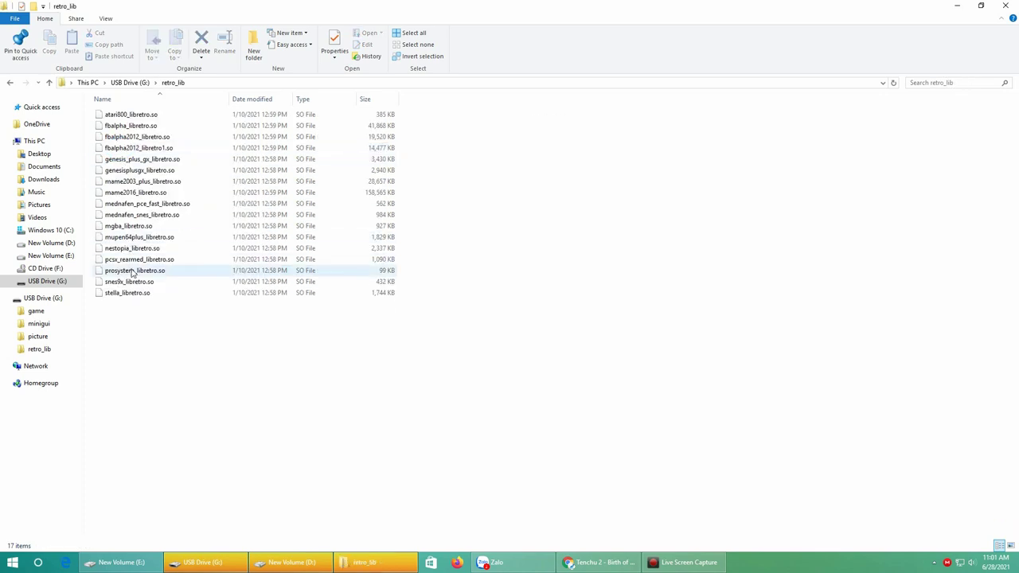
{"action": "left_click", "coordinate": [130, 82]}
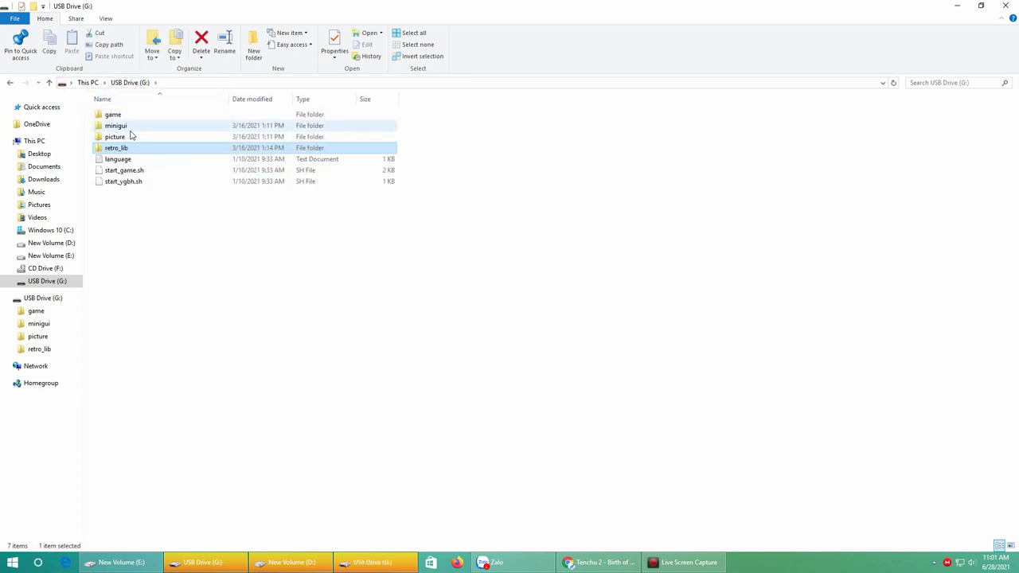
{"action": "double_click", "coordinate": [131, 129]}
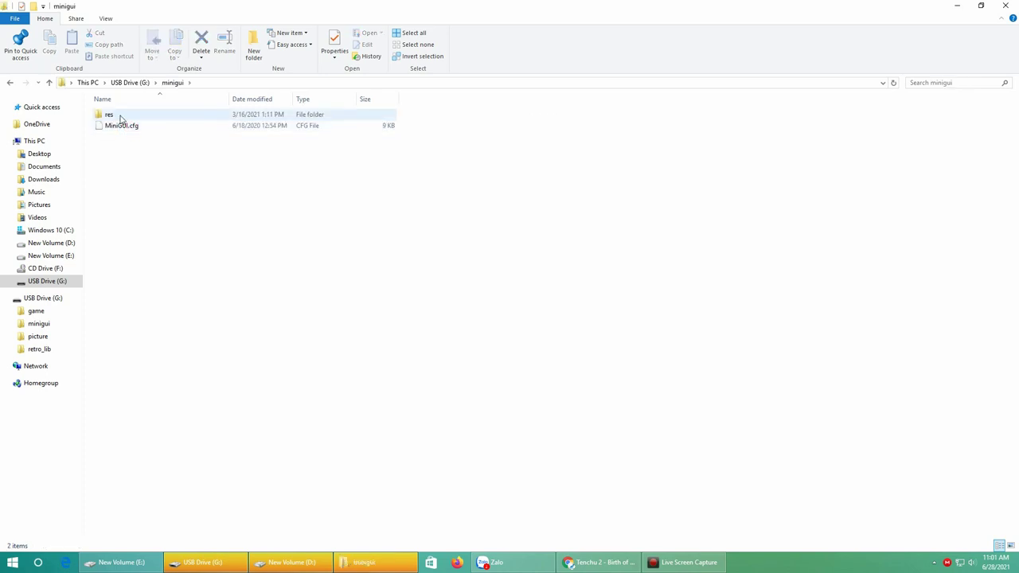
{"action": "double_click", "coordinate": [120, 115]}
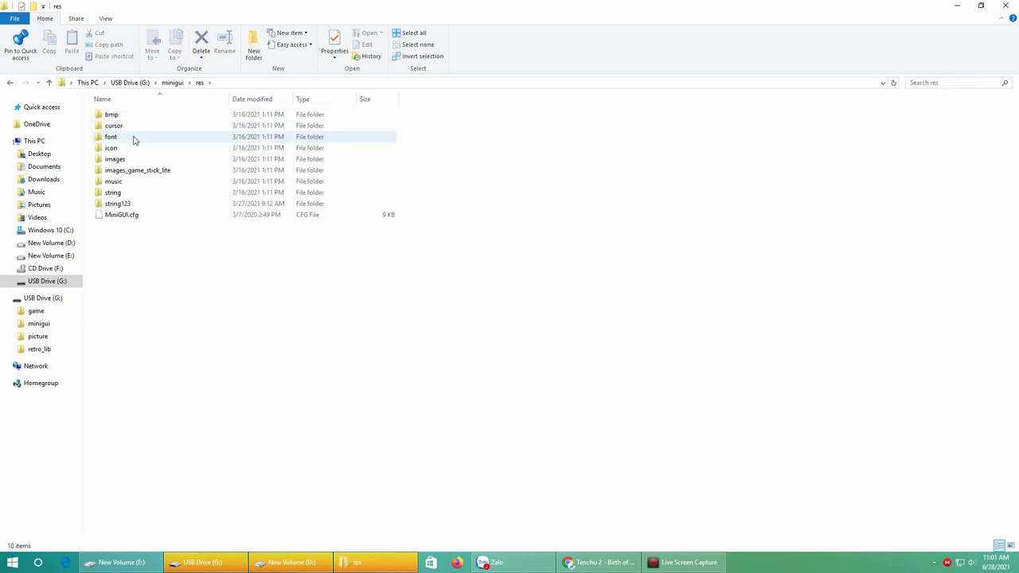
{"action": "left_click", "coordinate": [56, 89]}
{"action": "left_click", "coordinate": [55, 89]}
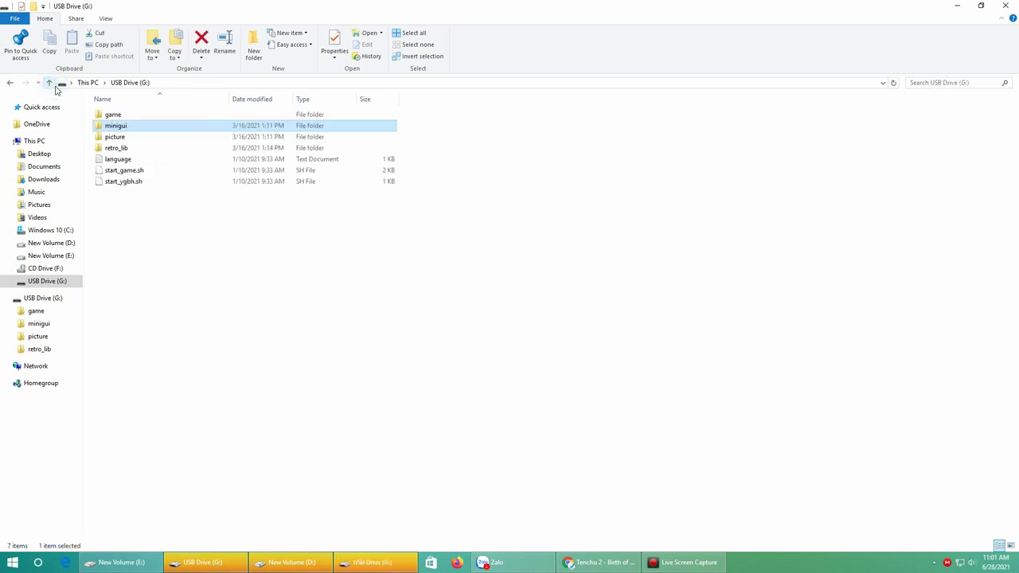
{"action": "double_click", "coordinate": [116, 137]}
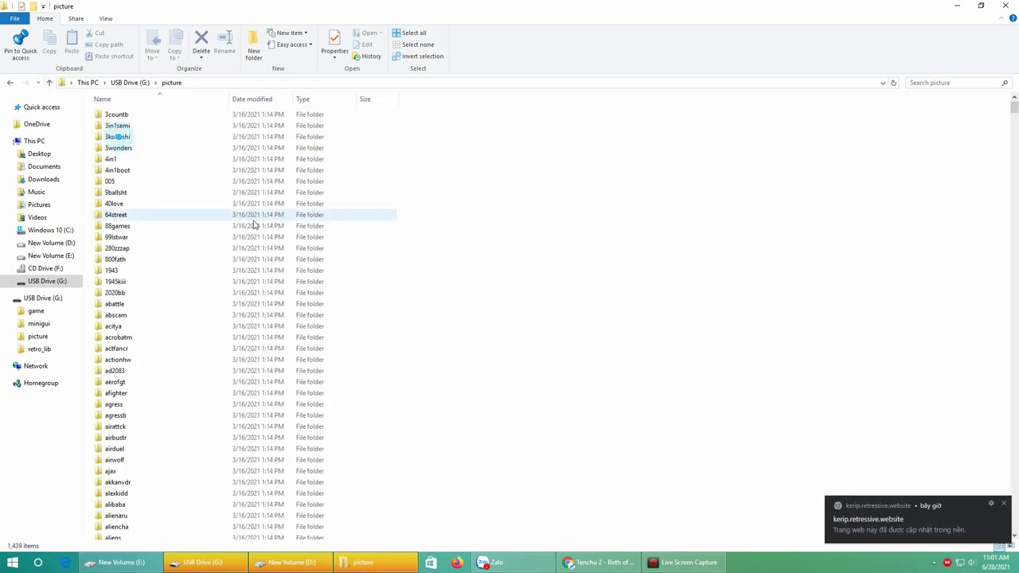
{"action": "left_click", "coordinate": [51, 83]}
Open minigui\res on the USB drive and examine its font, cursor and bmp subfolders, returning to res.
{"action": "double_click", "coordinate": [138, 130]}
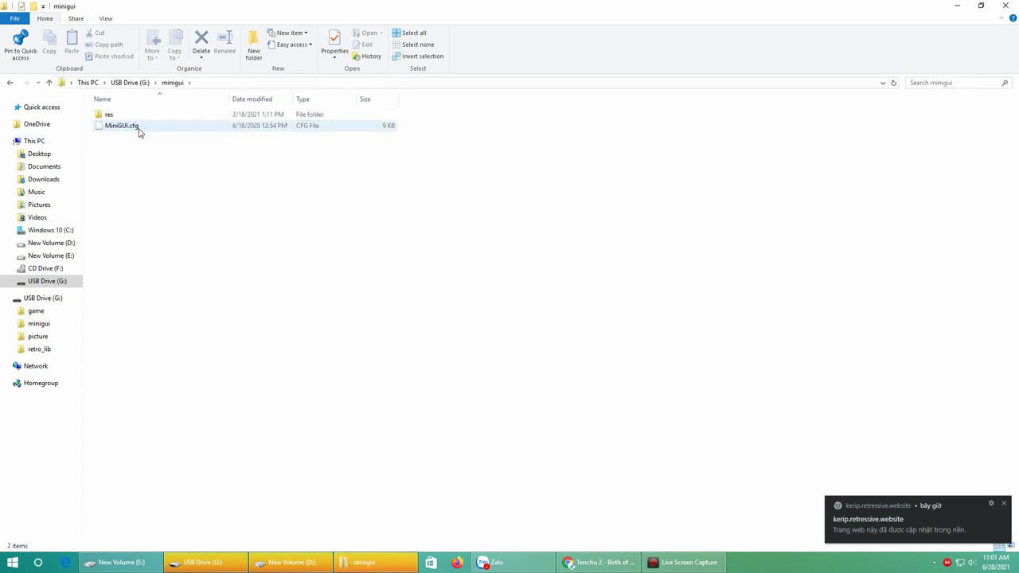
{"action": "double_click", "coordinate": [113, 114]}
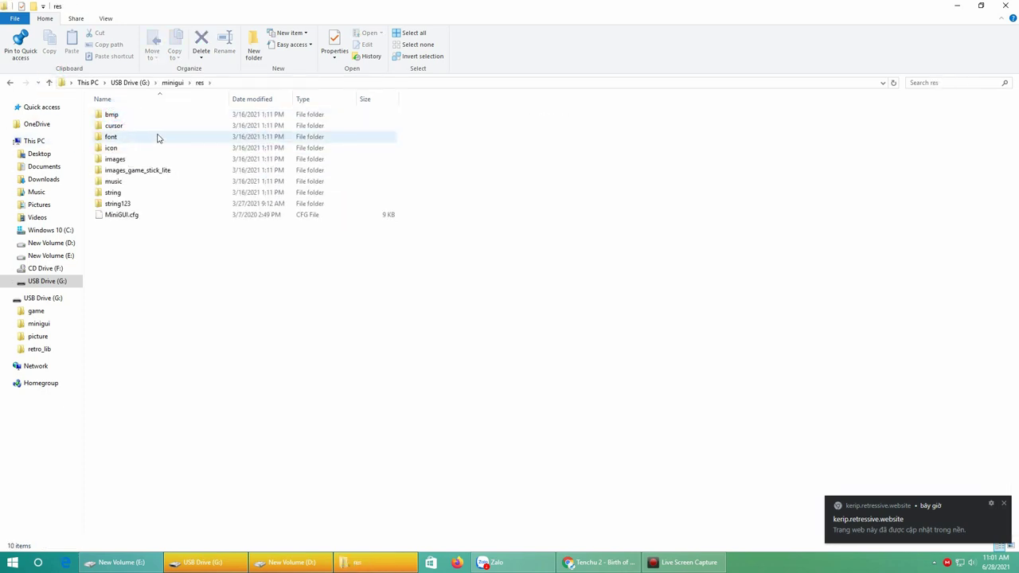
{"action": "double_click", "coordinate": [151, 137]}
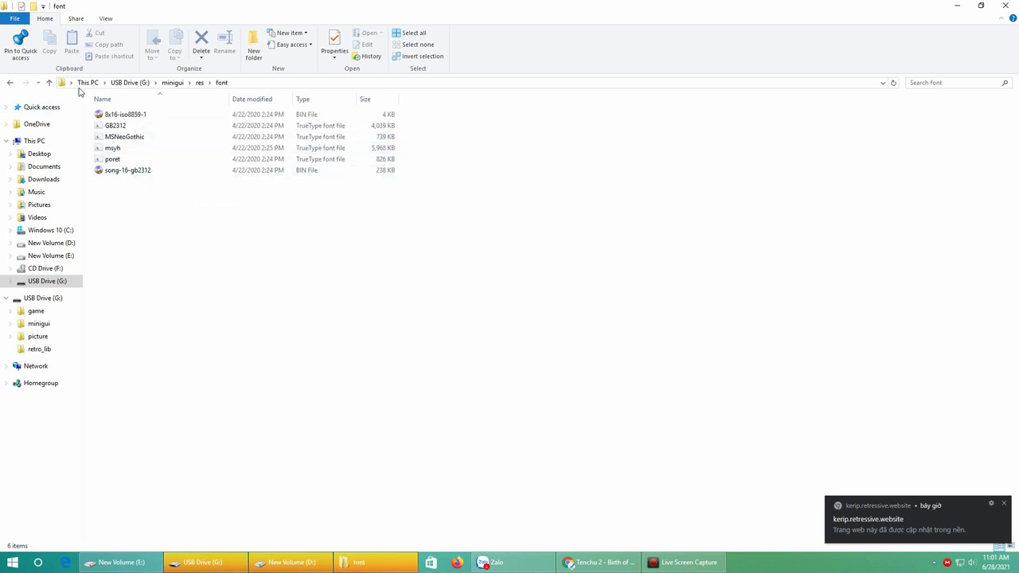
{"action": "left_click", "coordinate": [50, 86]}
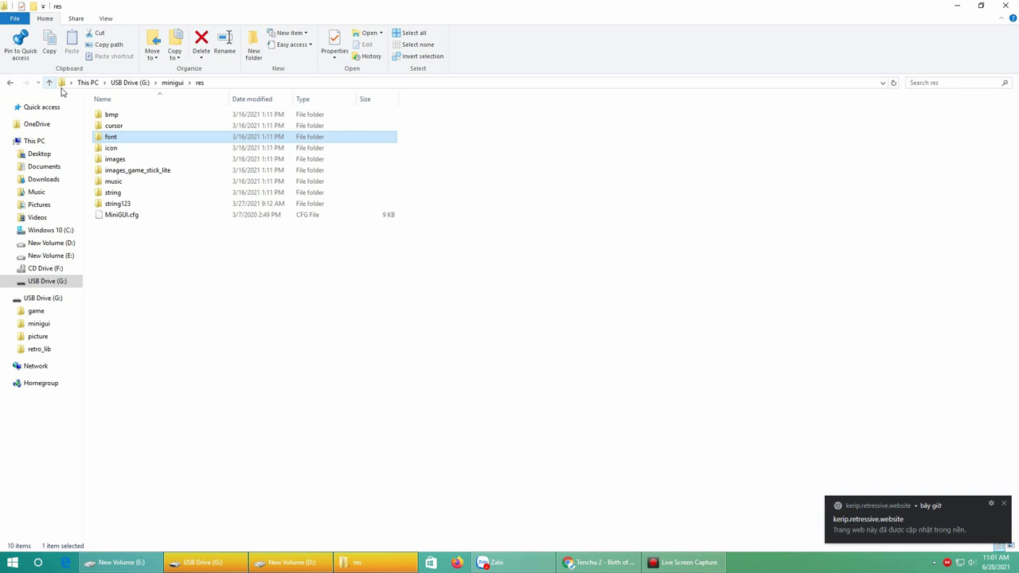
{"action": "double_click", "coordinate": [137, 125]}
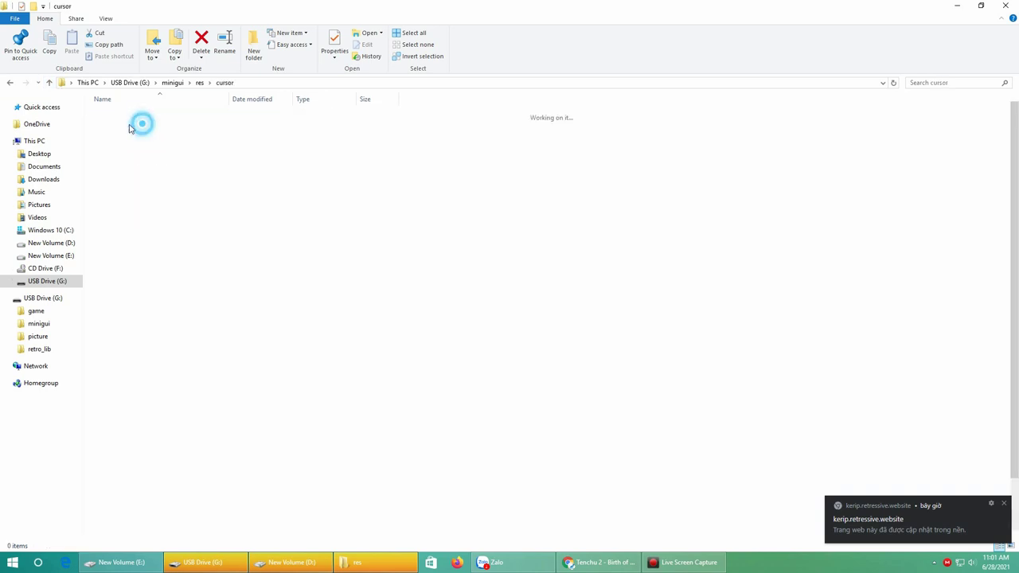
{"action": "left_click", "coordinate": [49, 82]}
{"action": "double_click", "coordinate": [125, 114]}
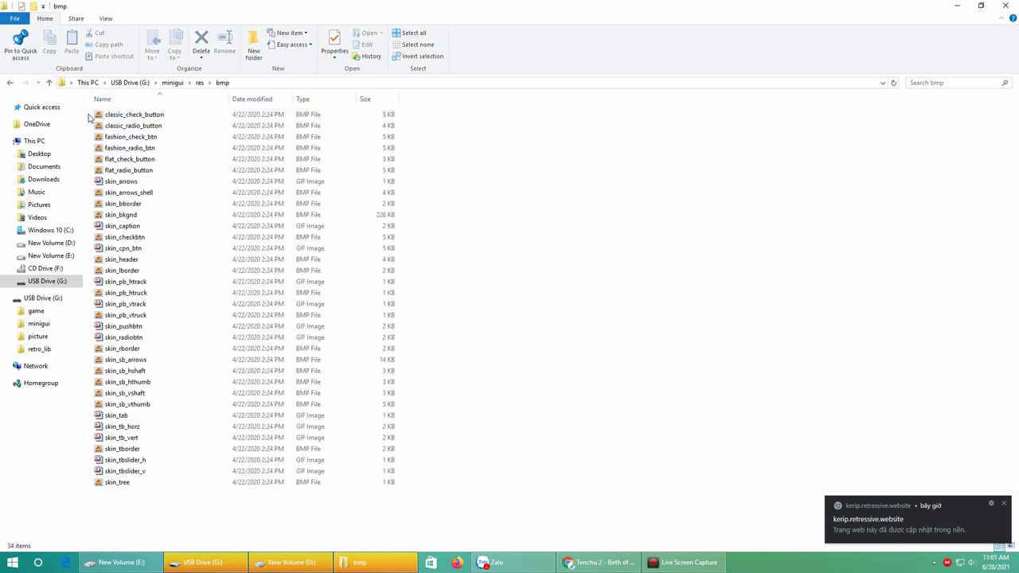
{"action": "left_click", "coordinate": [49, 83]}
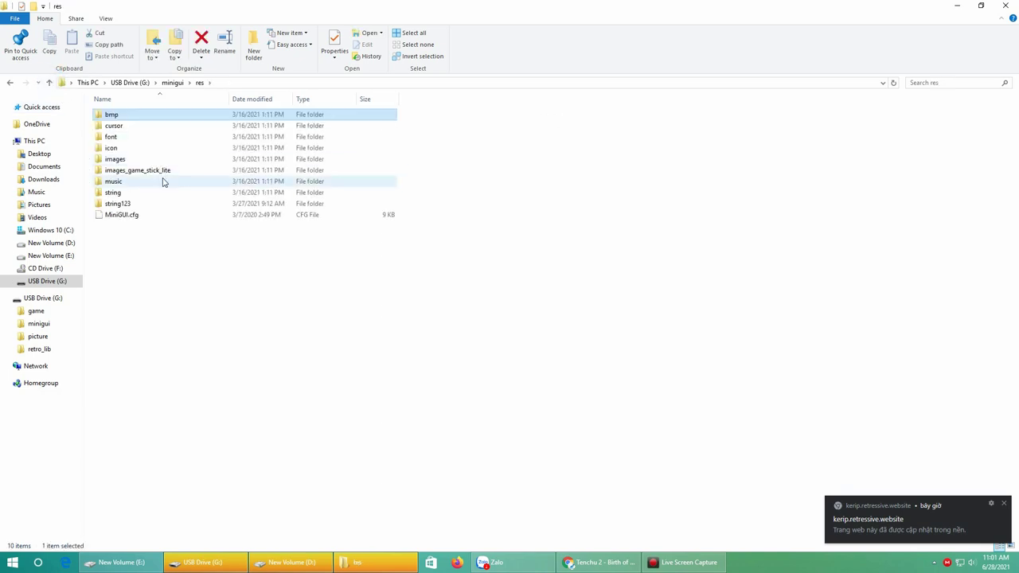
Open the string123 folder and make a copy of the EN-UTF8 file in the same folder.
{"action": "double_click", "coordinate": [139, 203]}
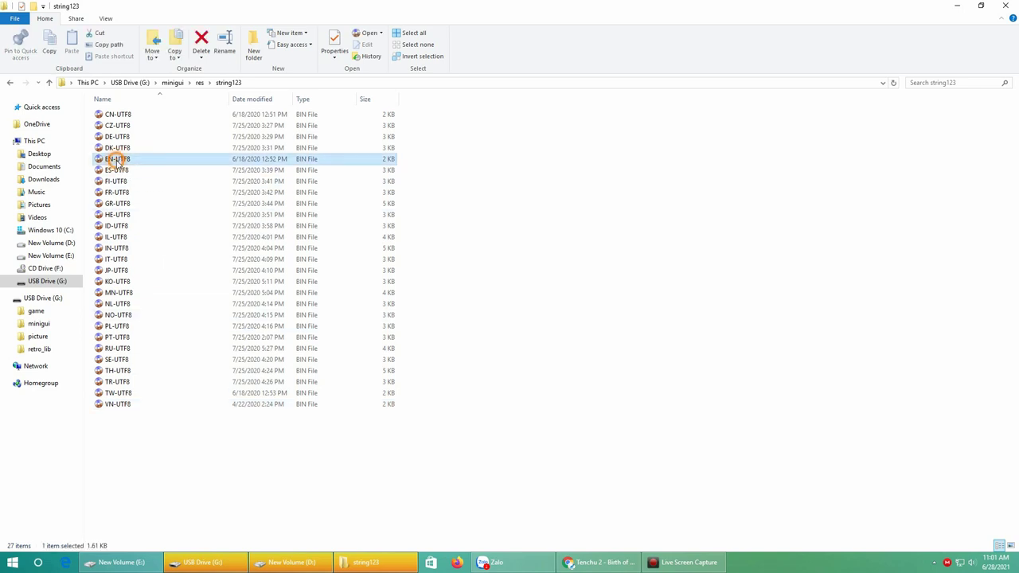
{"action": "right_click", "coordinate": [118, 162]}
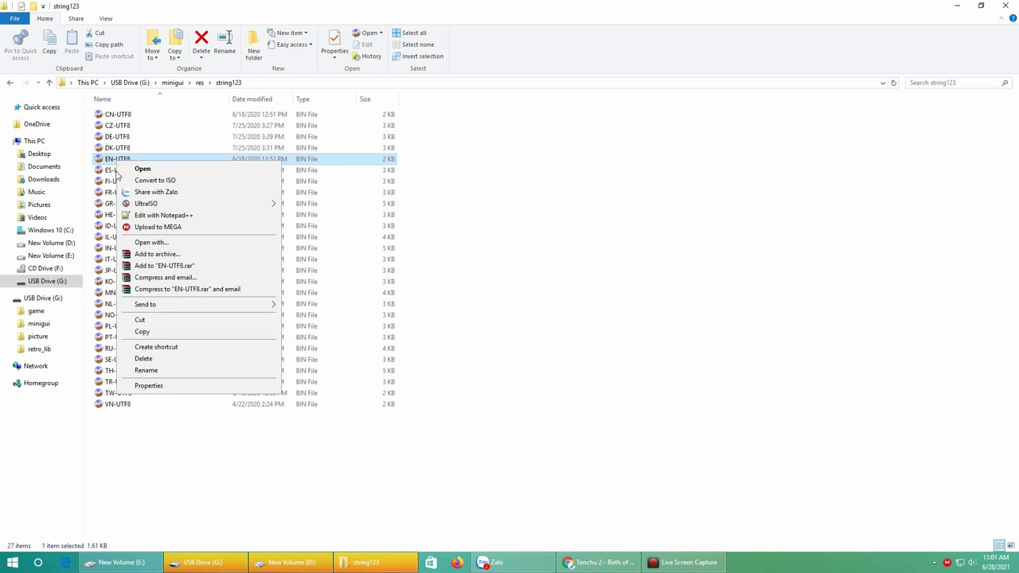
{"action": "left_click", "coordinate": [142, 332]}
{"action": "left_click", "coordinate": [144, 461]}
{"action": "right_click", "coordinate": [143, 460]}
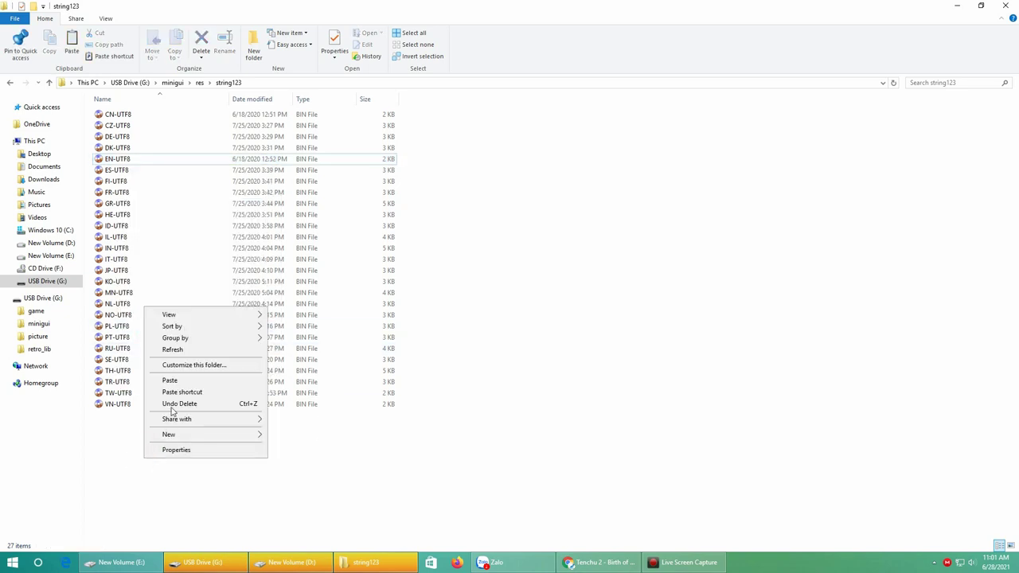
{"action": "left_click", "coordinate": [171, 379]}
Permanently delete the original VN-UTF8 file from the string123 folder.
{"action": "right_click", "coordinate": [96, 406]}
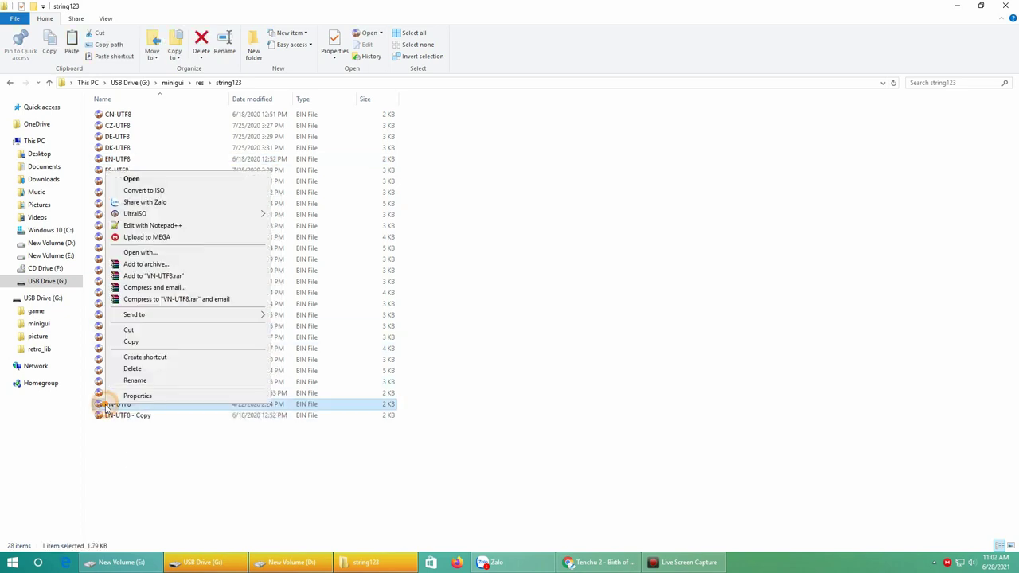
{"action": "left_click", "coordinate": [141, 381]}
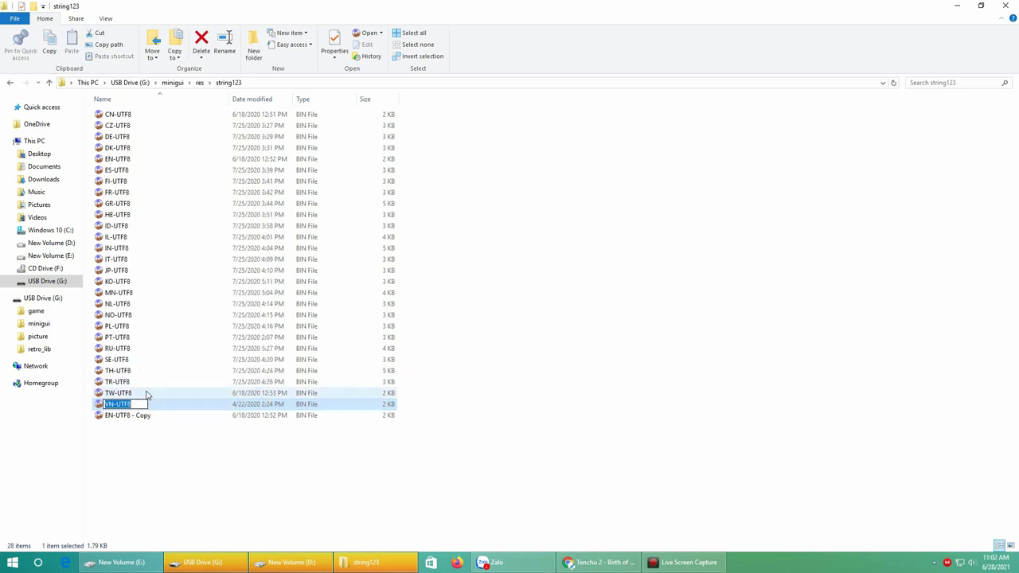
{"action": "left_click", "coordinate": [128, 414]}
{"action": "left_click", "coordinate": [121, 404]}
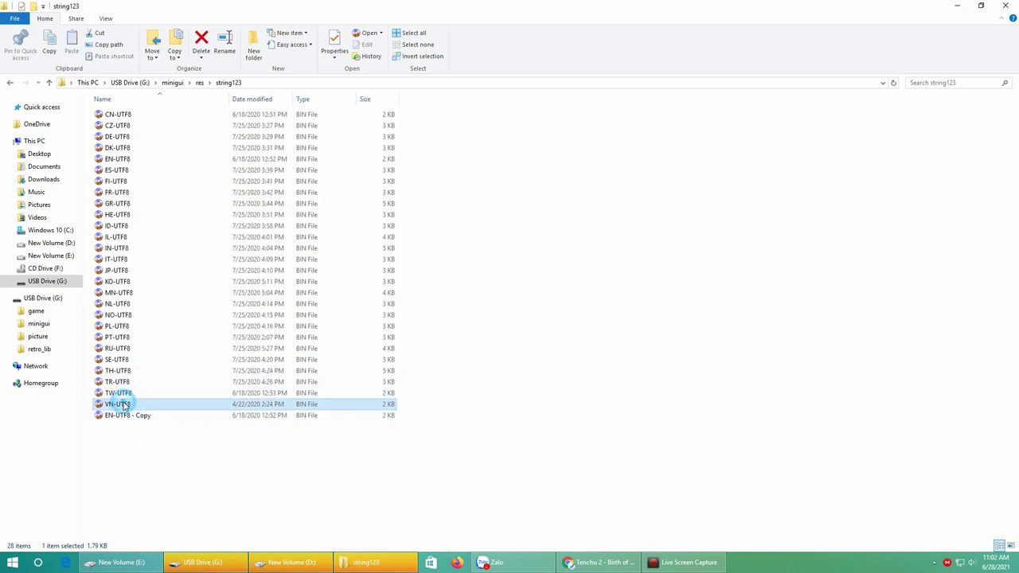
{"action": "key", "text": "shift+Delete"}
{"action": "left_click", "coordinate": [551, 325]}
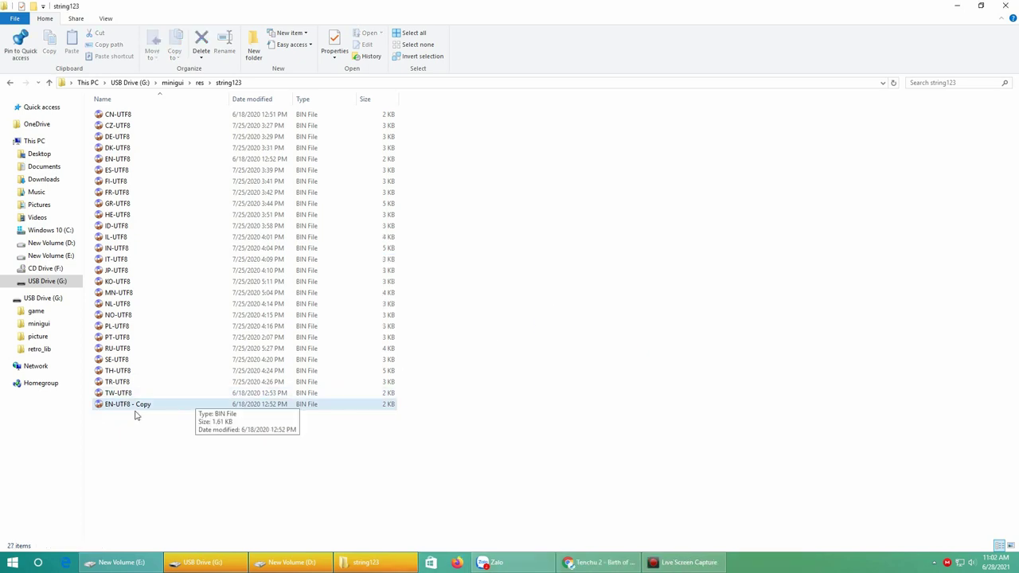
Rename the EN-UTF8 copy in the string123 folder as VN-UTF8.
{"action": "left_click", "coordinate": [125, 405]}
{"action": "right_click", "coordinate": [124, 404]}
{"action": "left_click", "coordinate": [148, 383]}
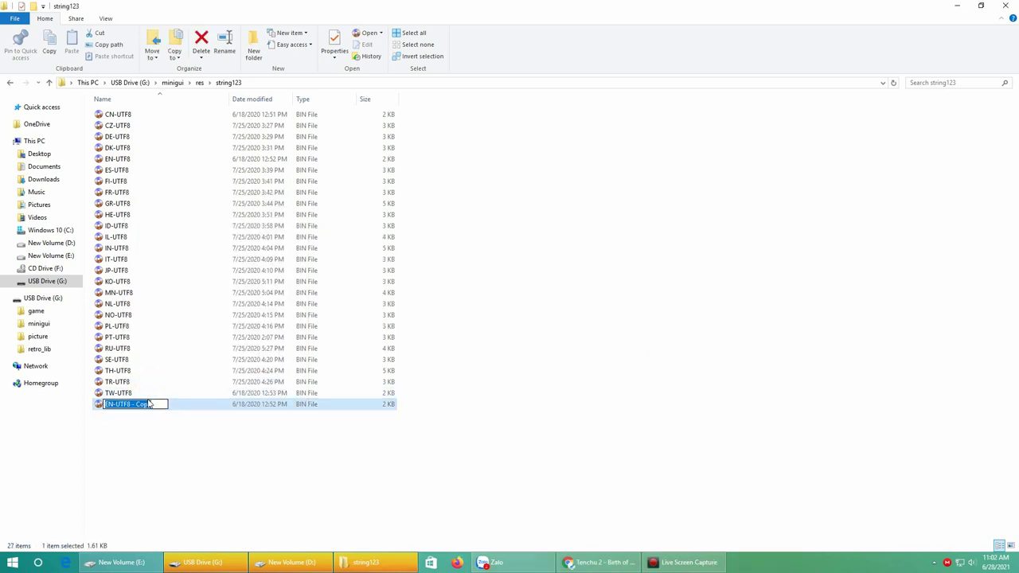
{"action": "type", "text": "VN-UTF8"}
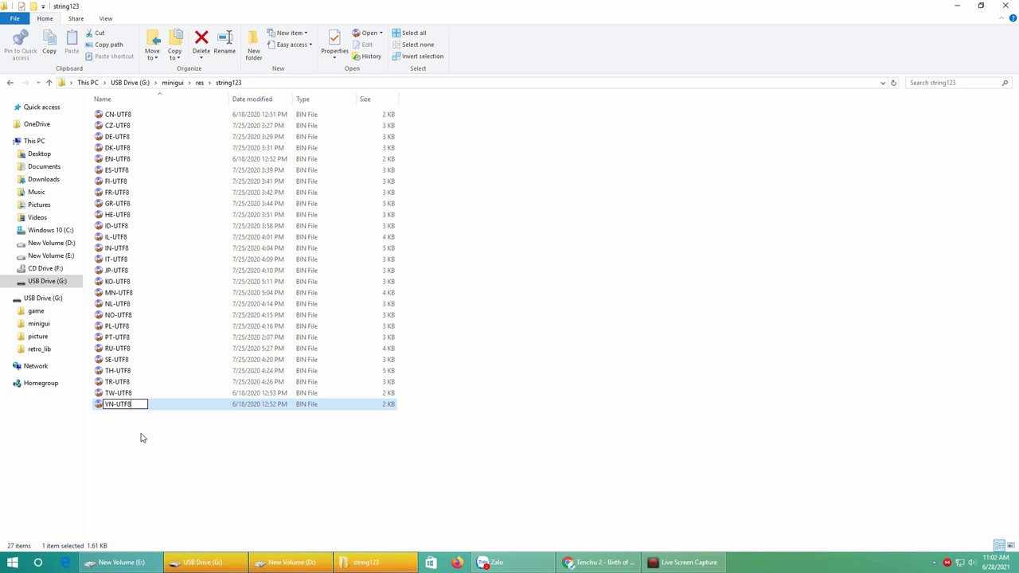
{"action": "left_click", "coordinate": [142, 438]}
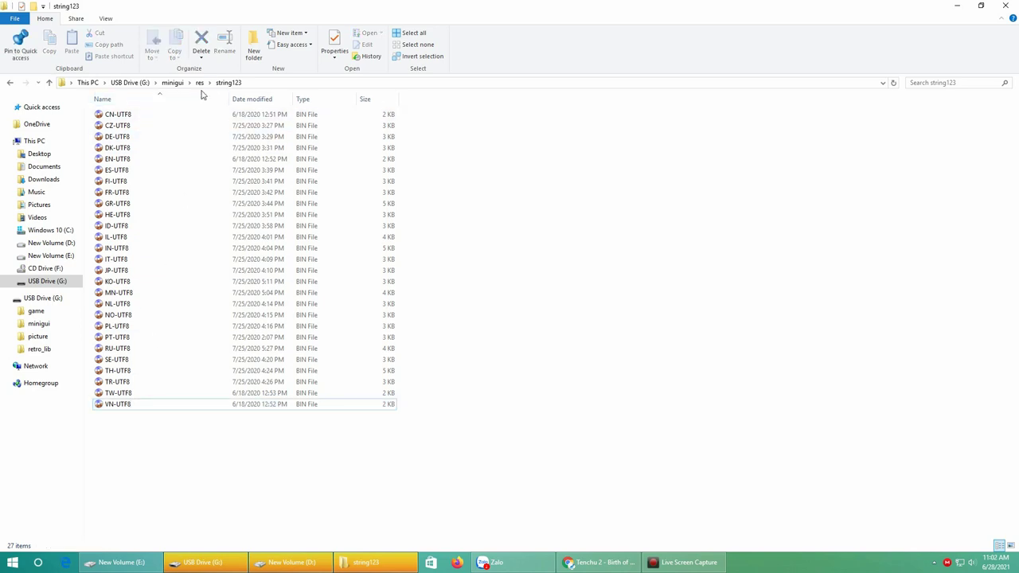
Compare the language files in the string folder with those in string123, both under minigui\res.
{"action": "left_click", "coordinate": [199, 82]}
{"action": "double_click", "coordinate": [119, 194]}
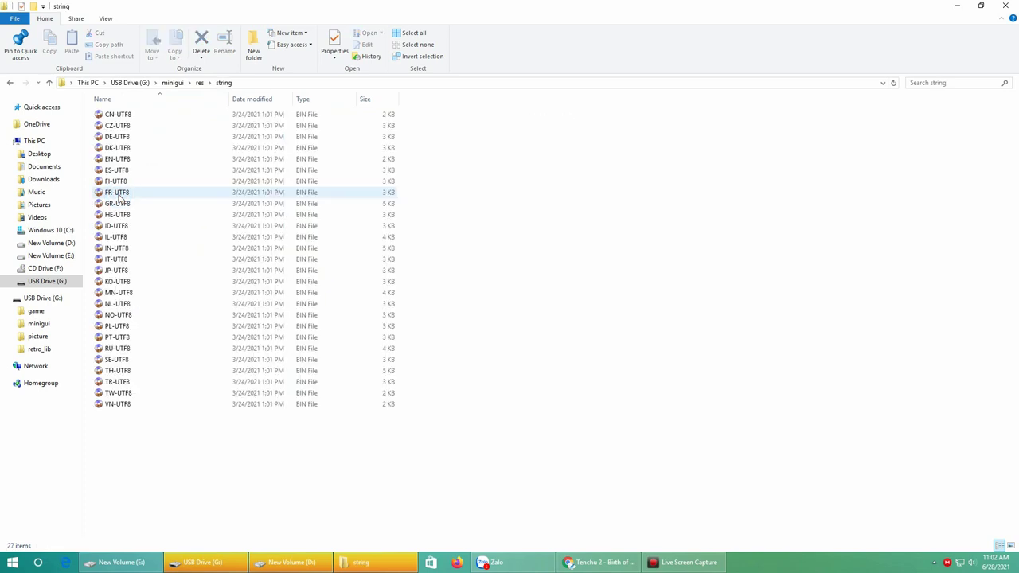
{"action": "left_click", "coordinate": [172, 82]}
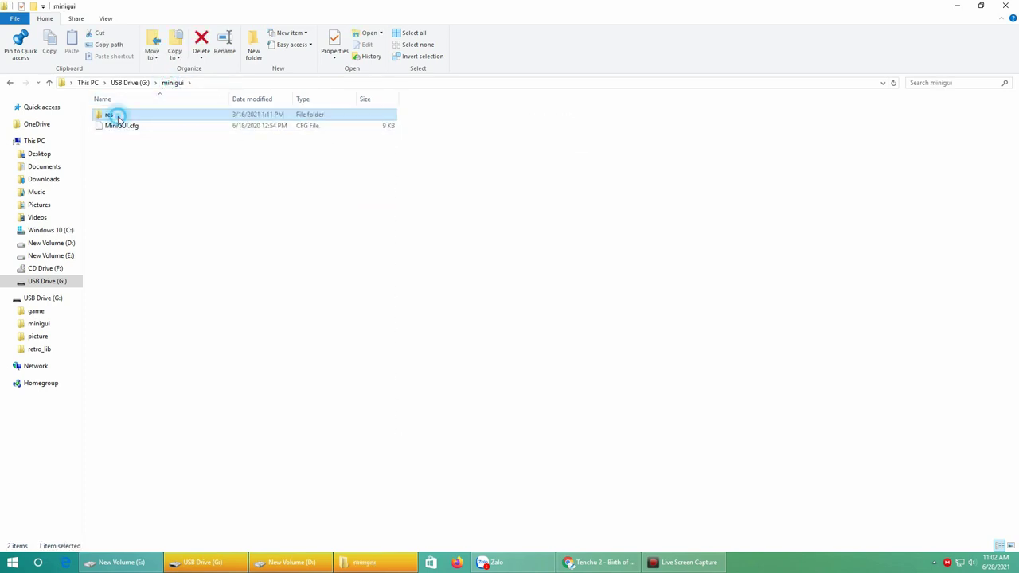
{"action": "double_click", "coordinate": [119, 115]}
{"action": "double_click", "coordinate": [129, 203]}
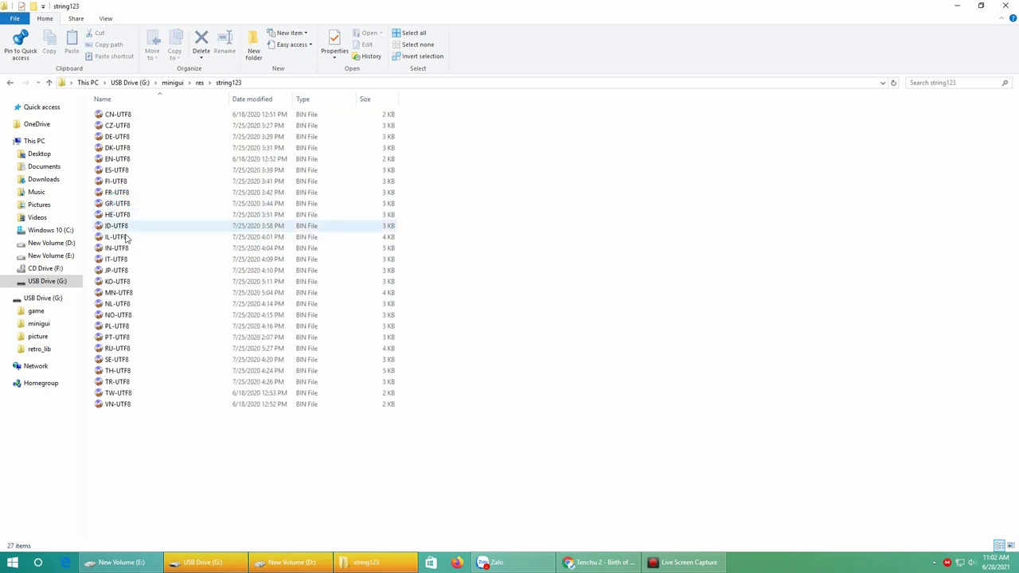
Open the string folder under res and make a copy of its EN-UTF8 file in the same folder.
{"action": "left_click", "coordinate": [199, 83]}
{"action": "double_click", "coordinate": [125, 194]}
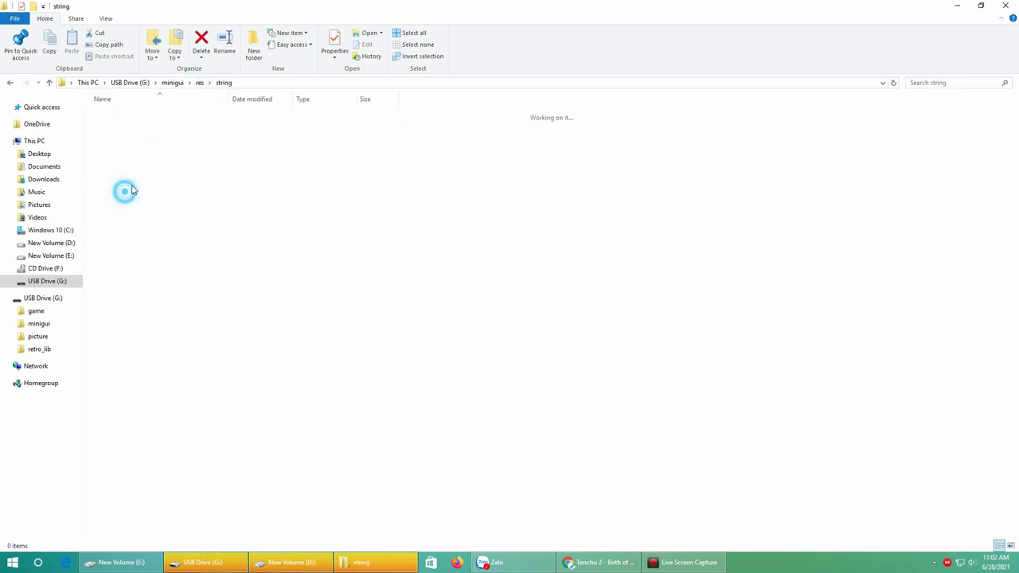
{"action": "right_click", "coordinate": [118, 159]}
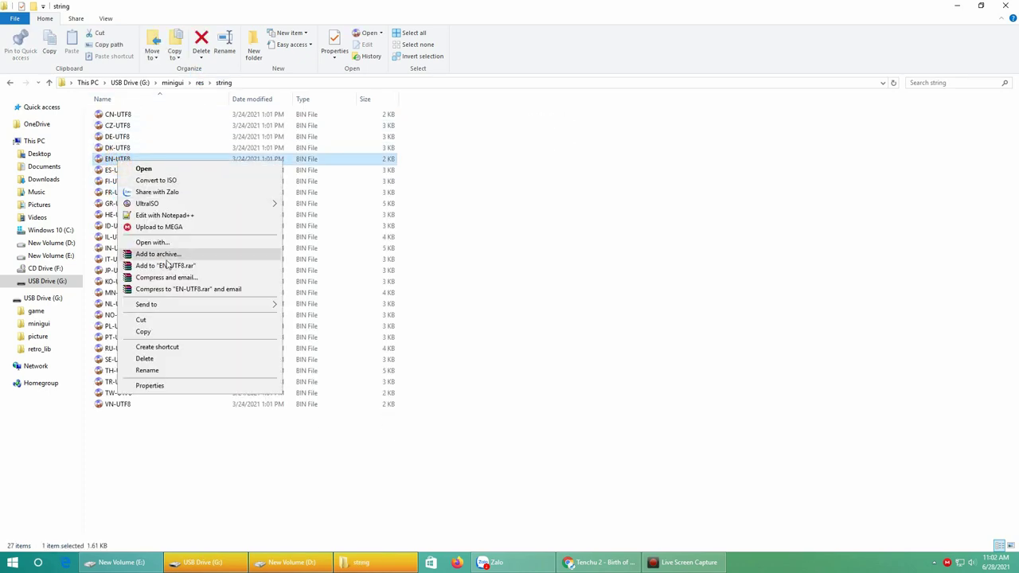
{"action": "left_click", "coordinate": [156, 335]}
{"action": "right_click", "coordinate": [162, 434]}
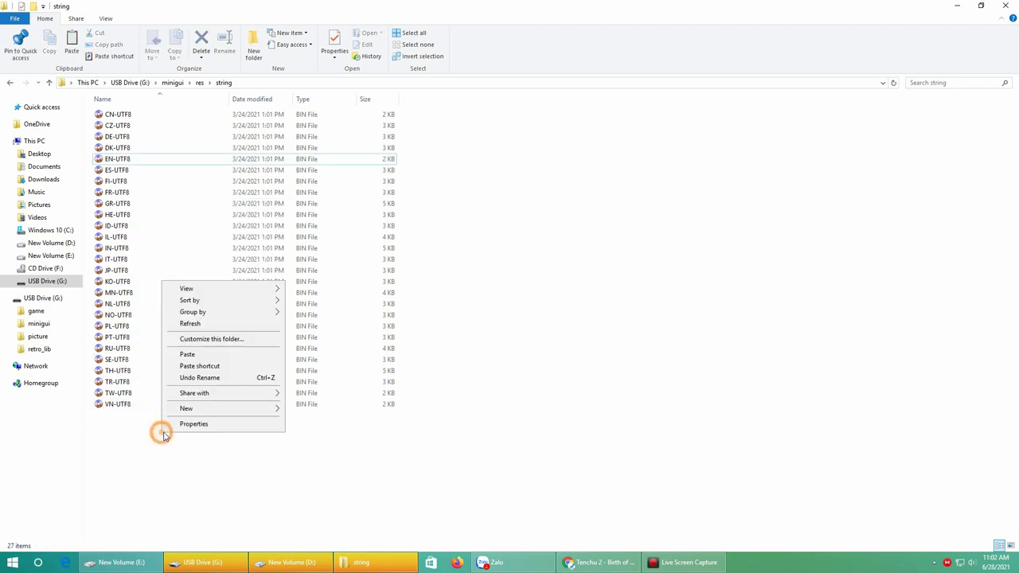
{"action": "left_click", "coordinate": [187, 354]}
Permanently delete the original VN-UTF8 file from the string folder and quit the UltraISO registration prompt.
{"action": "right_click", "coordinate": [121, 404]}
{"action": "left_click", "coordinate": [131, 381]}
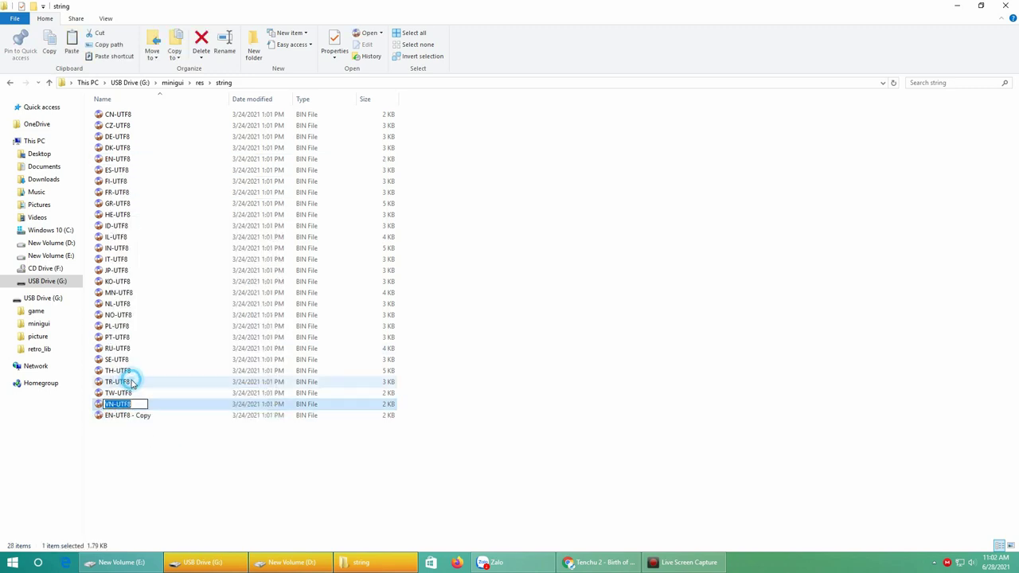
{"action": "left_click", "coordinate": [120, 417]}
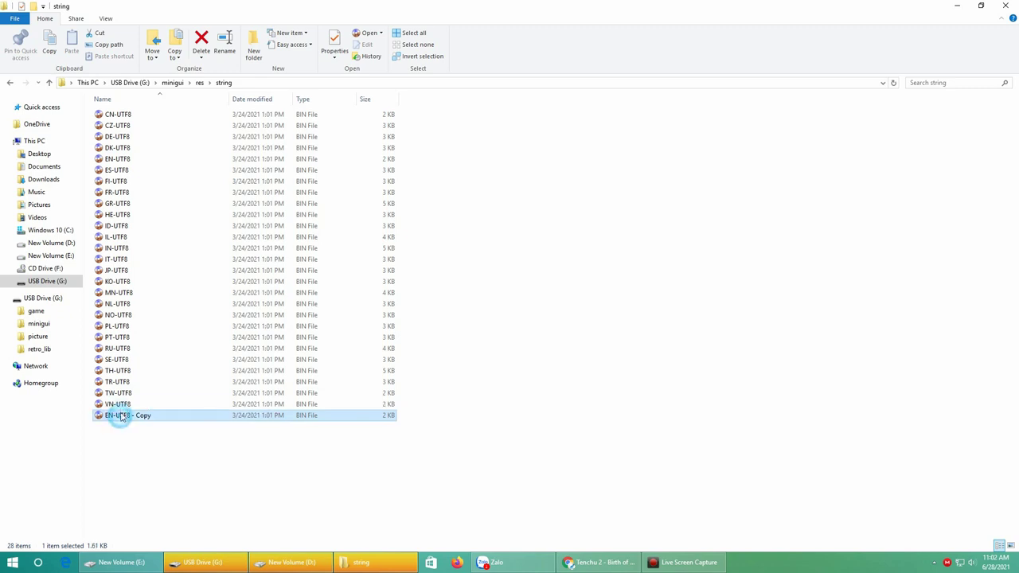
{"action": "left_click", "coordinate": [122, 406]}
{"action": "key", "text": "Delete"}
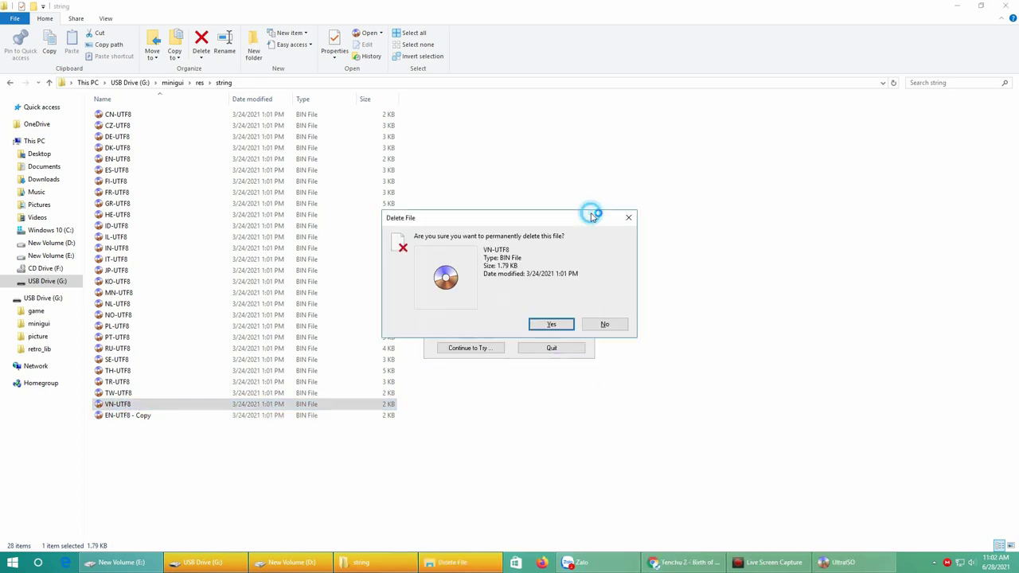
{"action": "left_click", "coordinate": [552, 324]}
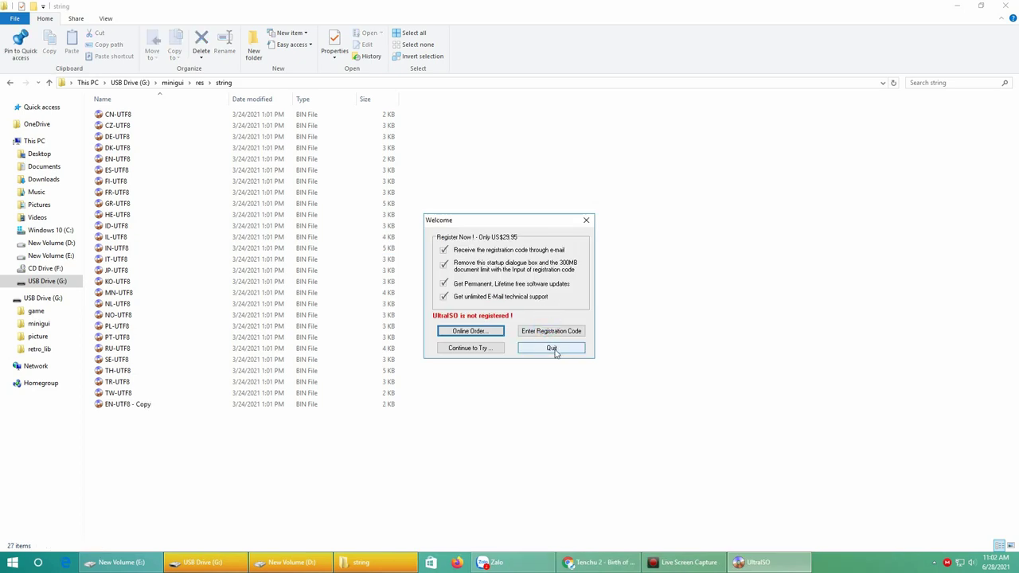
{"action": "left_click", "coordinate": [553, 348]}
Rename the EN-UTF8 copy in the string folder as VN-UTF8.
{"action": "right_click", "coordinate": [141, 405]}
{"action": "left_click", "coordinate": [164, 388]}
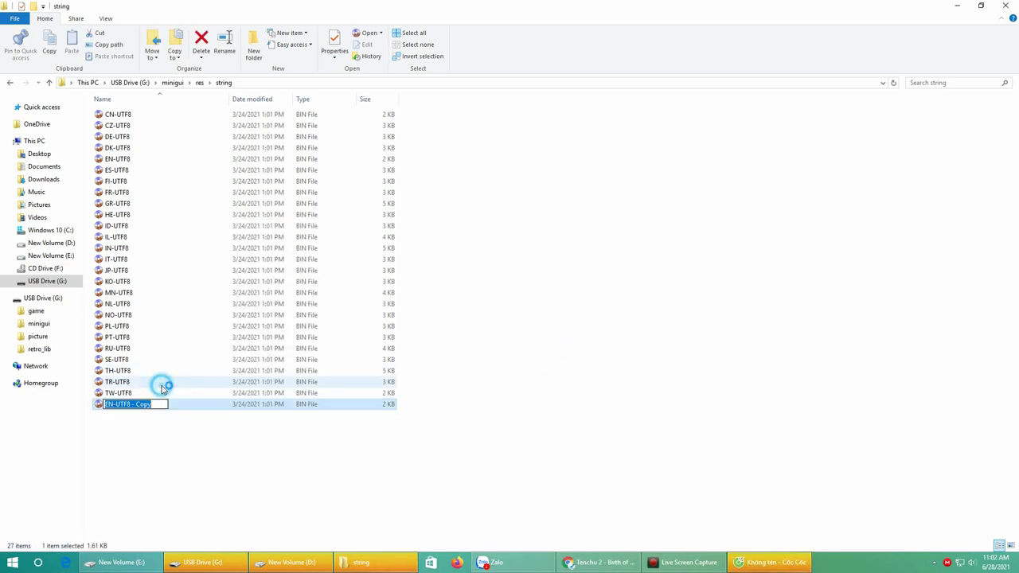
{"action": "type", "text": "VN-UTF8"}
{"action": "left_click", "coordinate": [140, 466]}
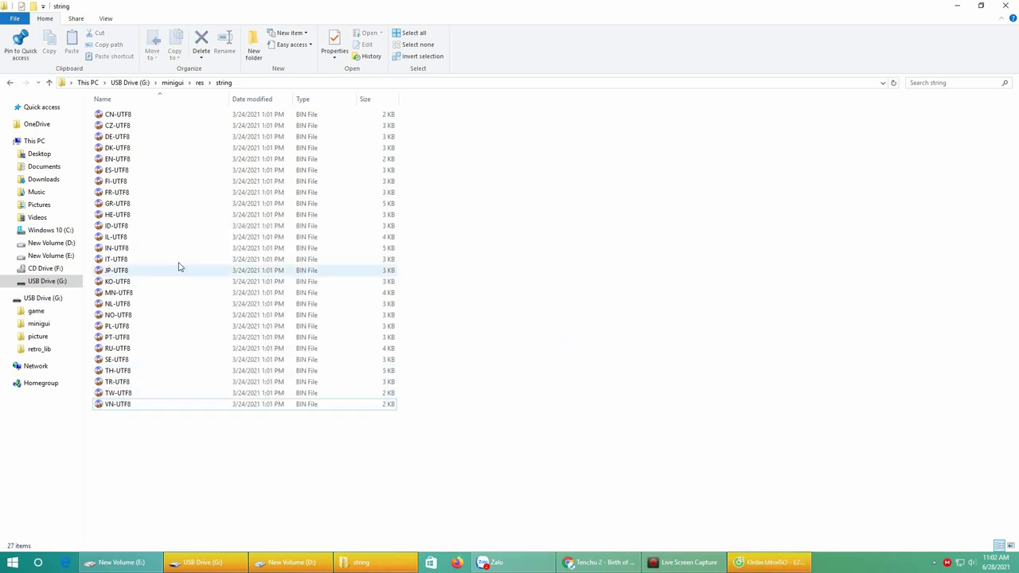
Look through the music and images_game_stick_lite folders under res, returning to res.
{"action": "left_click", "coordinate": [199, 83]}
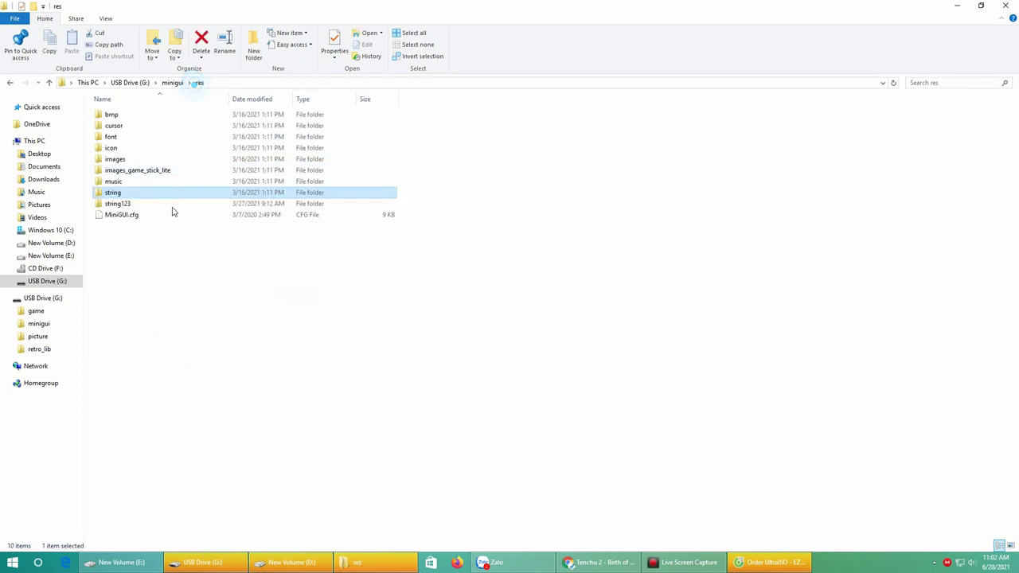
{"action": "double_click", "coordinate": [125, 182]}
{"action": "left_click", "coordinate": [199, 82]}
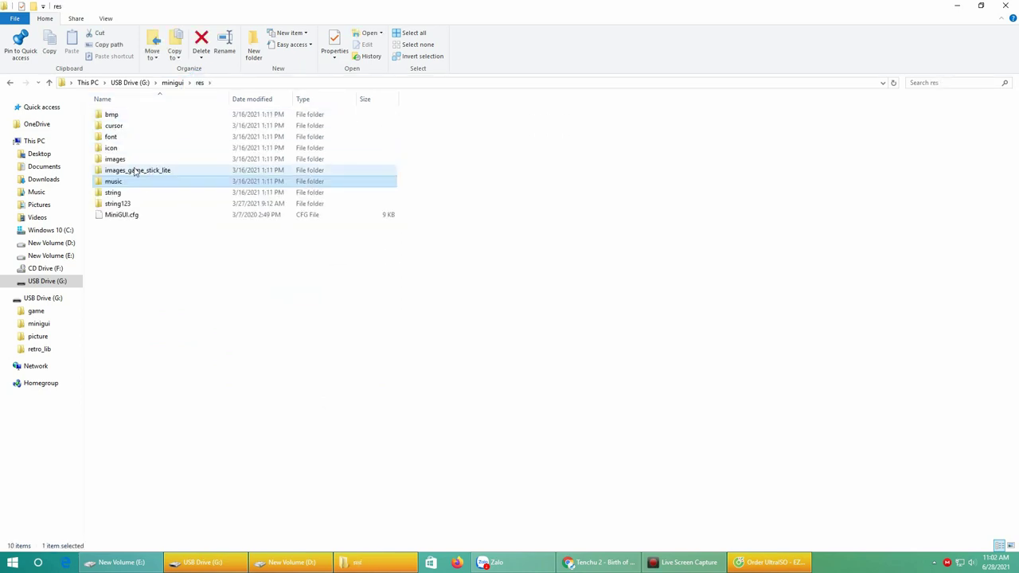
{"action": "double_click", "coordinate": [134, 170]}
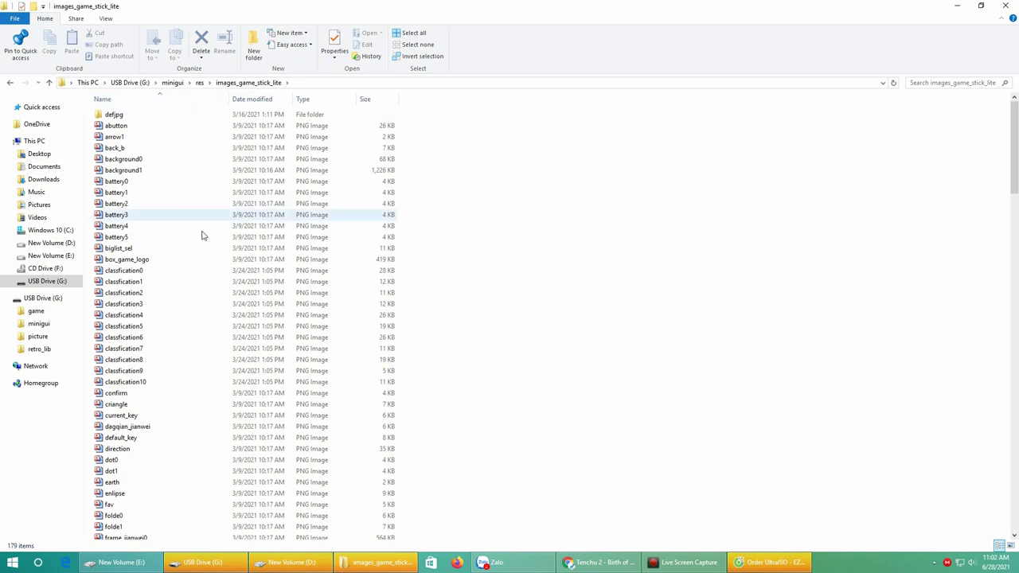
{"action": "left_click_drag", "start_coordinate": [1013, 171], "coordinate": [860, 125]}
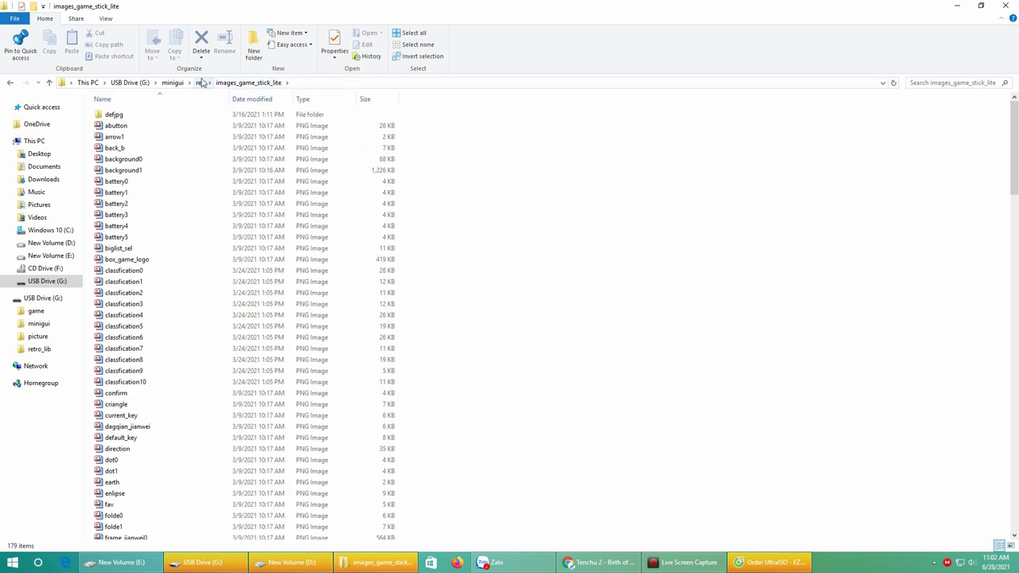
{"action": "left_click", "coordinate": [199, 82]}
Open the images folder under res, show its files as large icons and look through the interface graphics.
{"action": "double_click", "coordinate": [136, 158]}
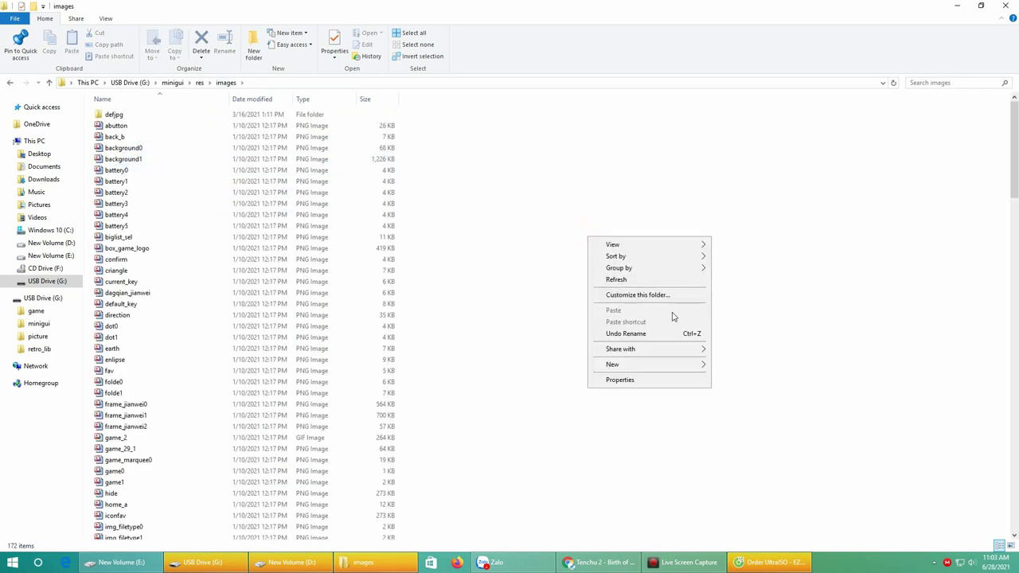
{"action": "mouse_move", "coordinate": [660, 367]}
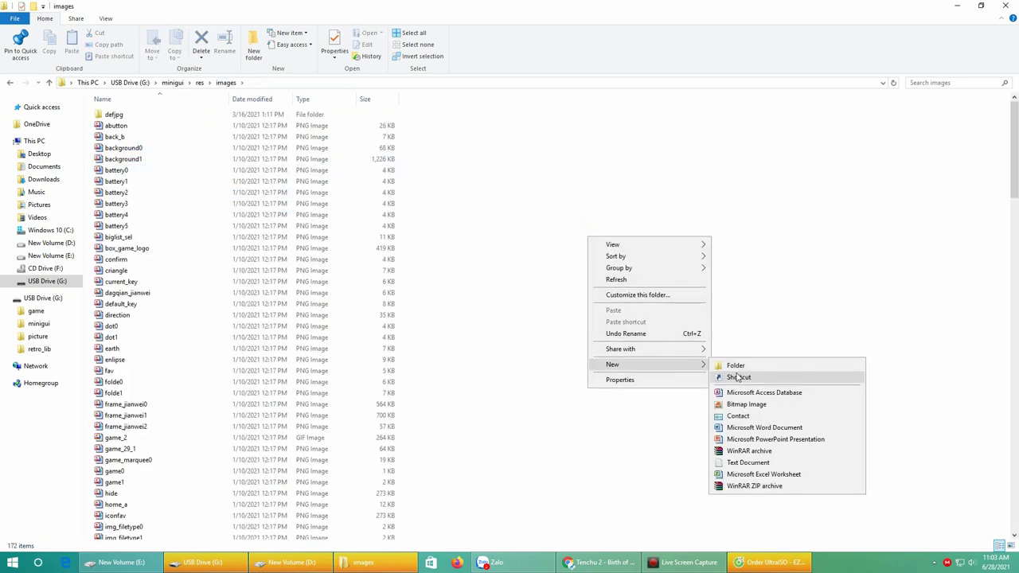
{"action": "mouse_move", "coordinate": [673, 244]}
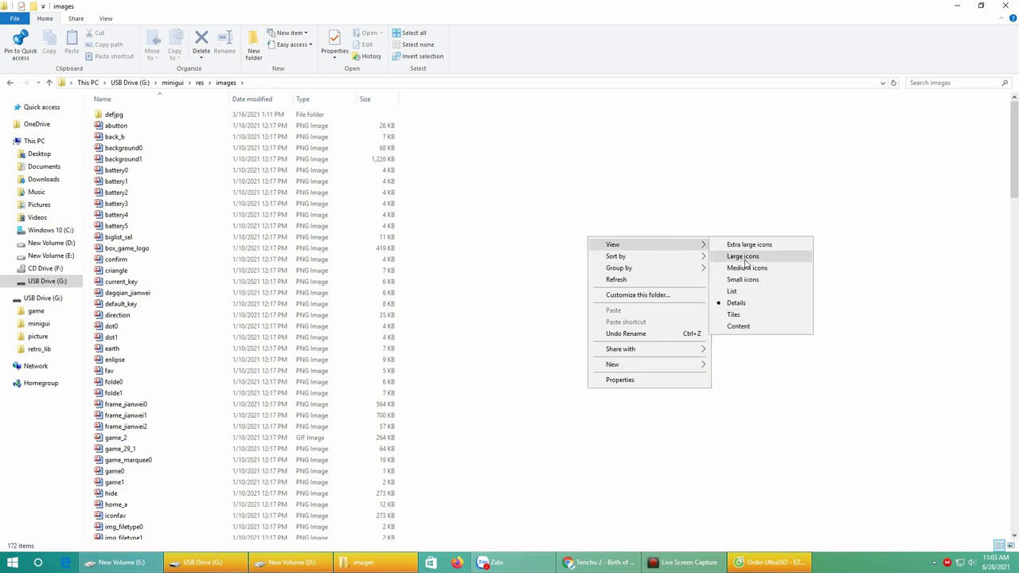
{"action": "left_click", "coordinate": [743, 257]}
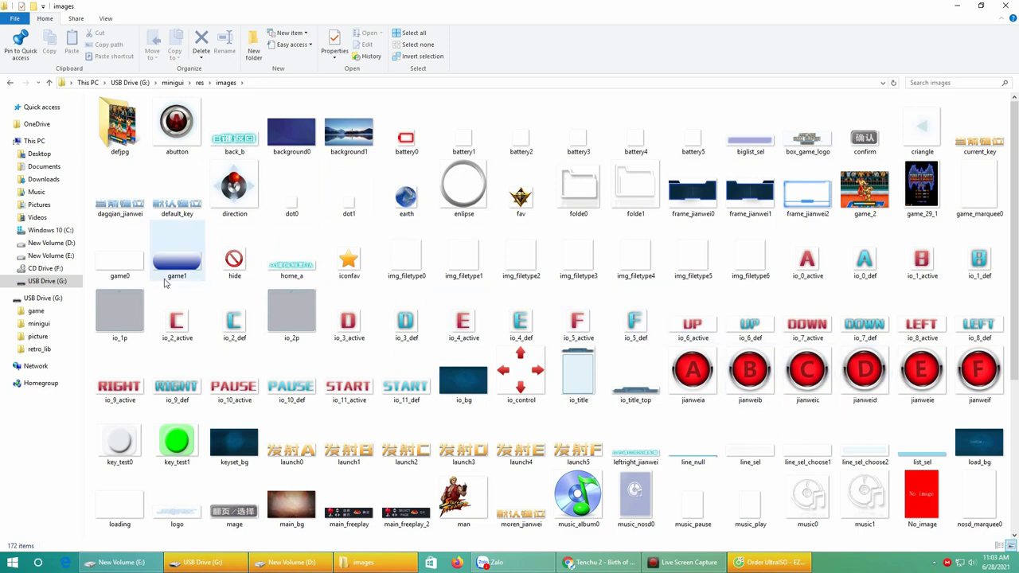
{"action": "mouse_move", "coordinate": [1015, 243]}
{"action": "left_mouse_down"}
{"action": "mouse_move", "coordinate": [1016, 390]}
{"action": "mouse_move", "coordinate": [1016, 243]}
{"action": "left_mouse_up"}
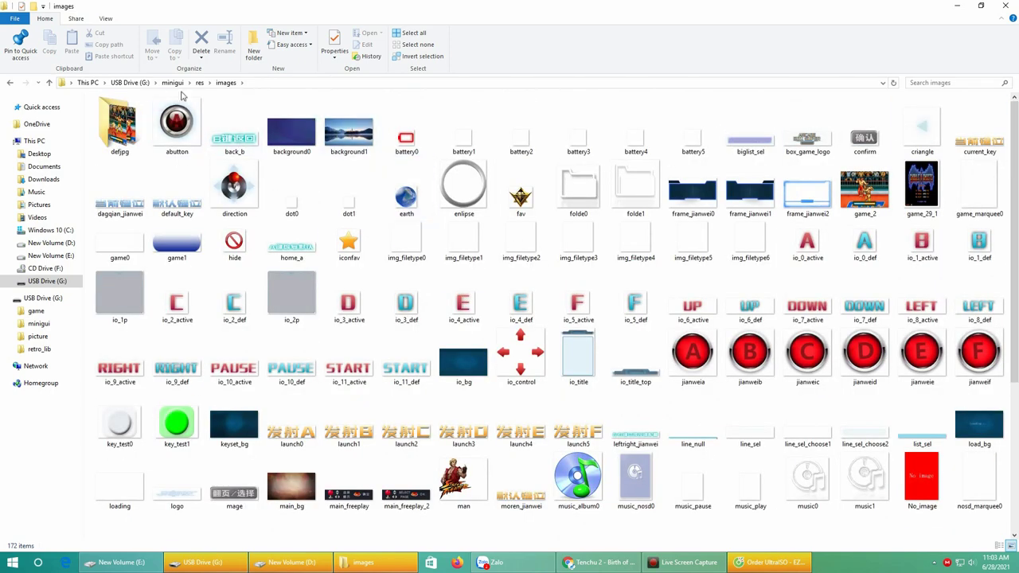
Open the icon folder under res and show its files as large icons.
{"action": "left_click", "coordinate": [197, 83]}
{"action": "double_click", "coordinate": [119, 148]}
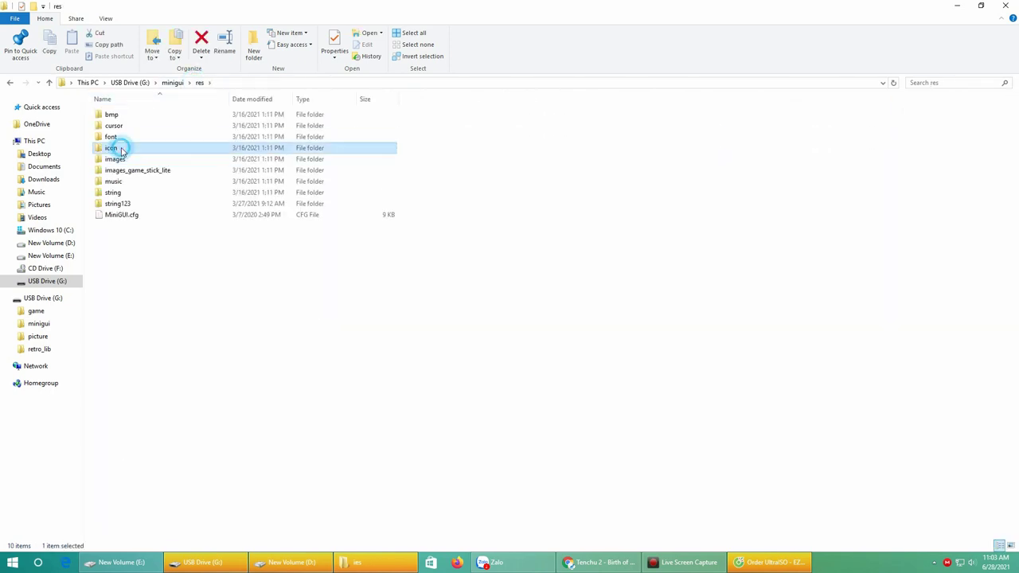
{"action": "right_click", "coordinate": [588, 207]}
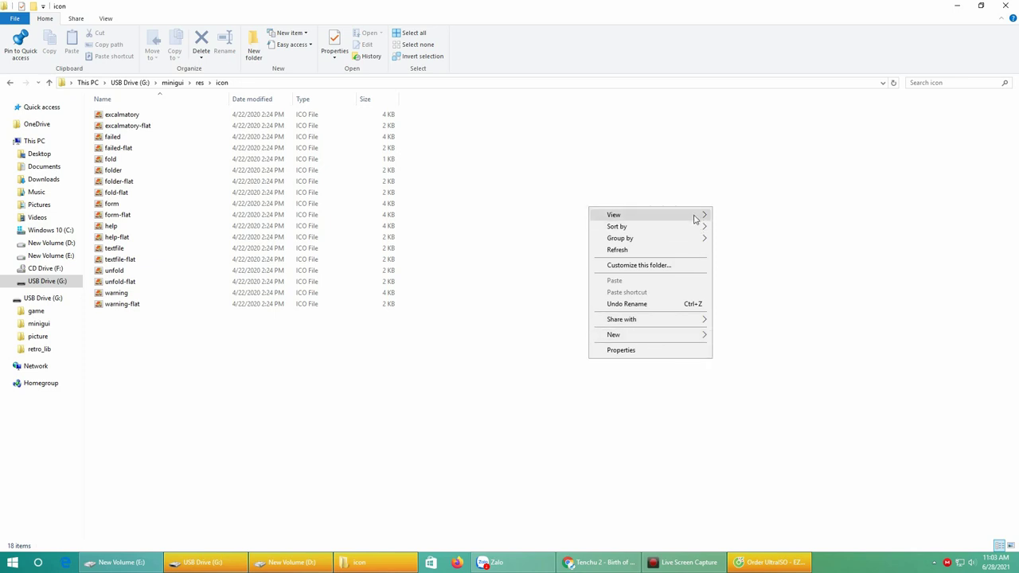
{"action": "mouse_move", "coordinate": [696, 216]}
{"action": "left_click", "coordinate": [745, 238]}
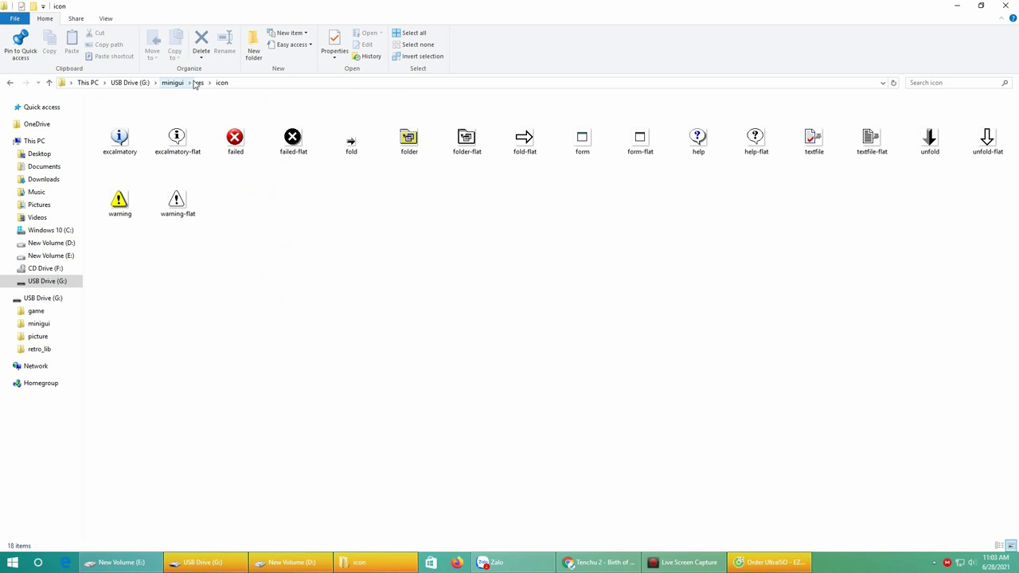
Examine the font and cursor folders under res, returning to res.
{"action": "left_click", "coordinate": [198, 83]}
{"action": "double_click", "coordinate": [116, 137]}
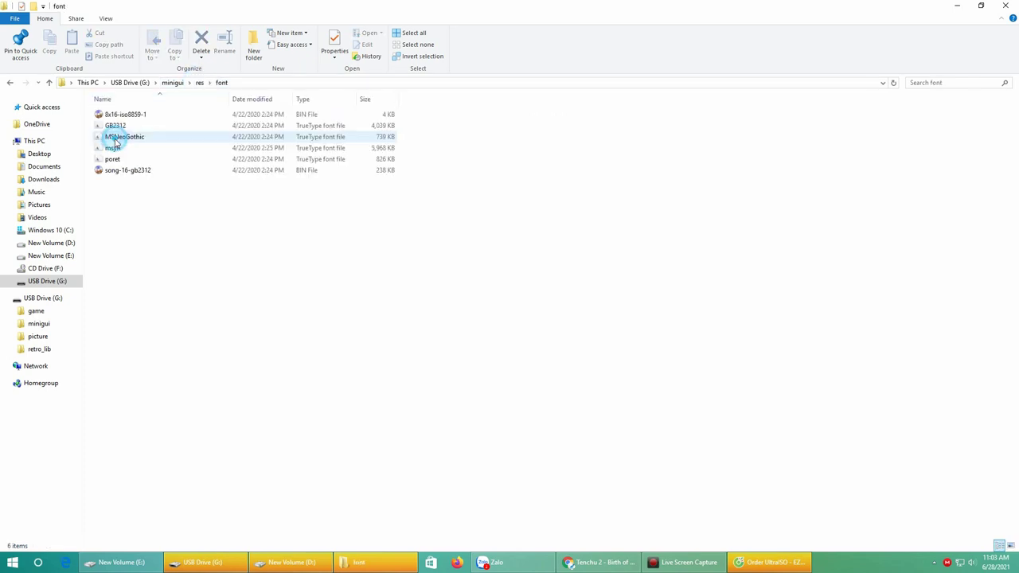
{"action": "left_click", "coordinate": [199, 83]}
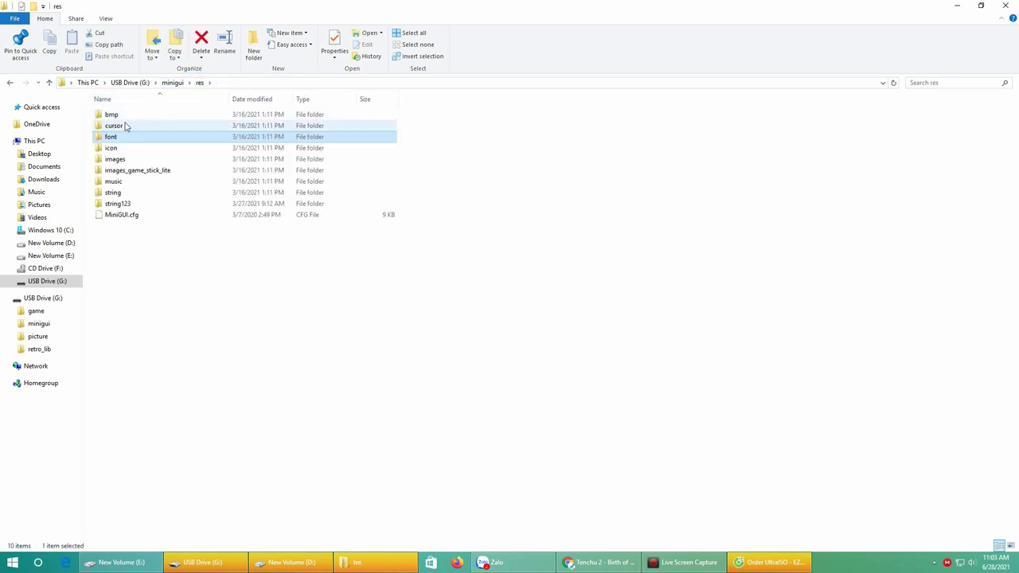
{"action": "double_click", "coordinate": [124, 126]}
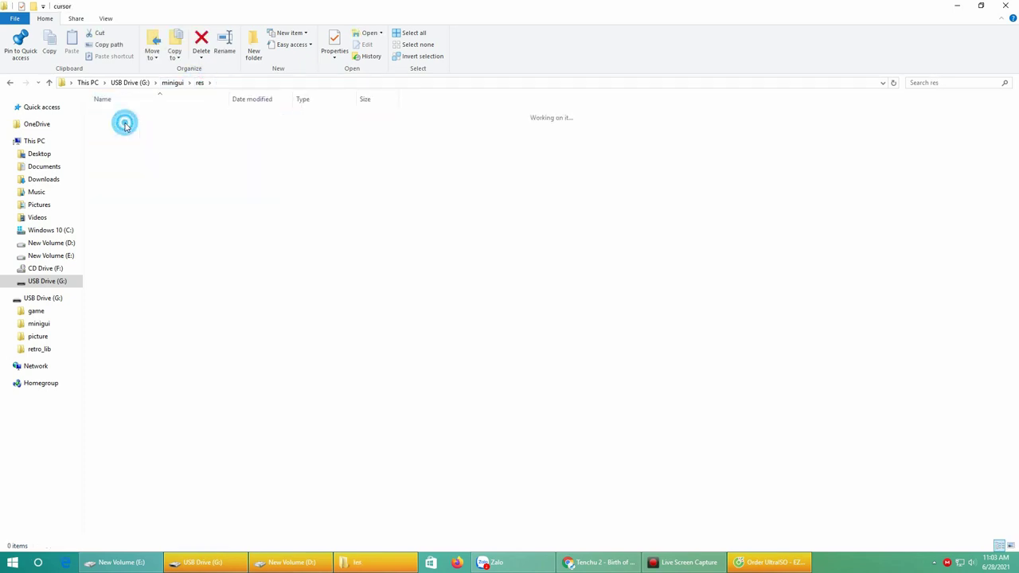
{"action": "left_click", "coordinate": [200, 83]}
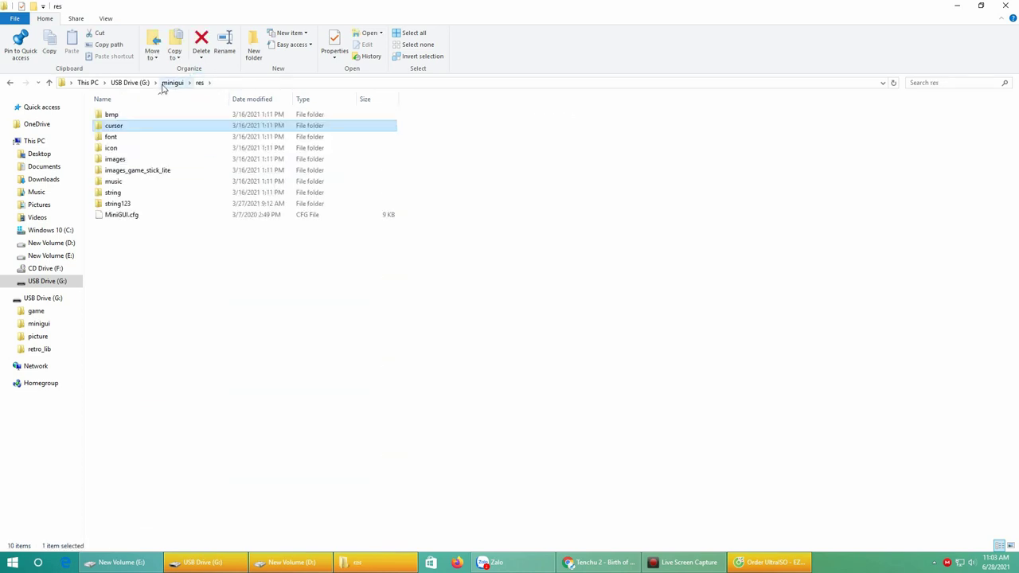
Open the ps1 folder under game on USB Drive (G:) and show its files as large icons.
{"action": "left_click", "coordinate": [120, 82]}
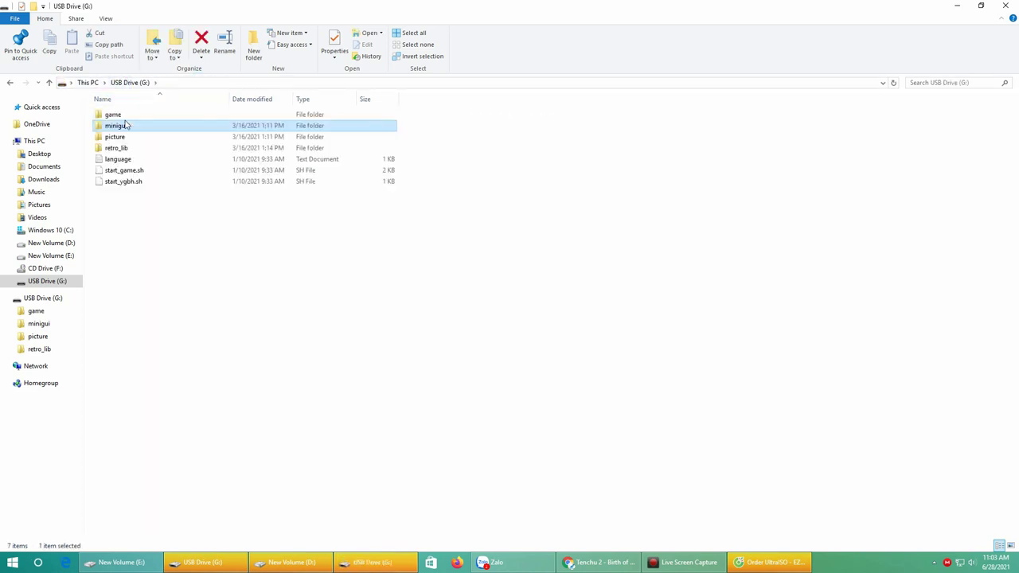
{"action": "left_click", "coordinate": [124, 125]}
{"action": "double_click", "coordinate": [118, 114]}
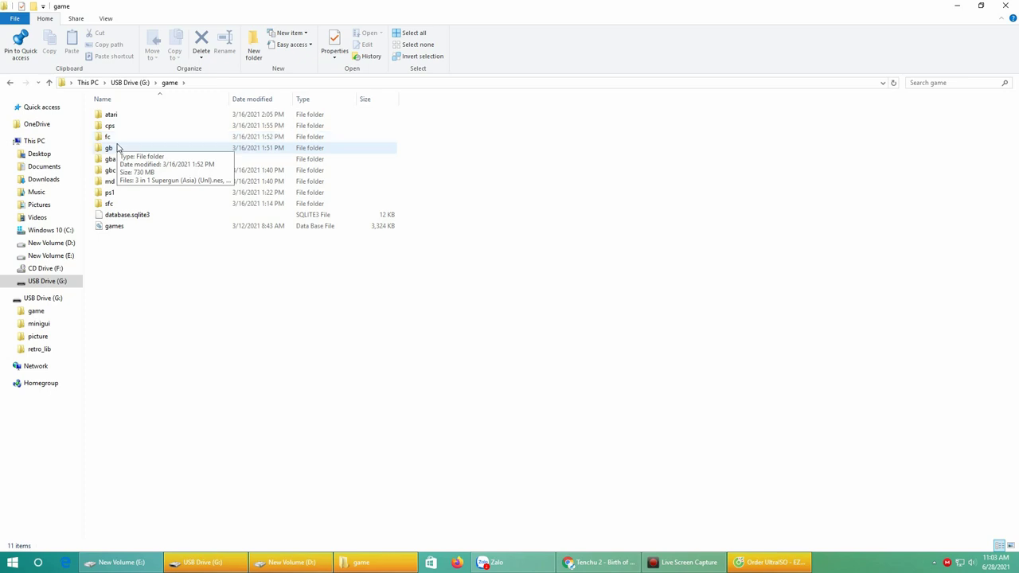
{"action": "double_click", "coordinate": [107, 194]}
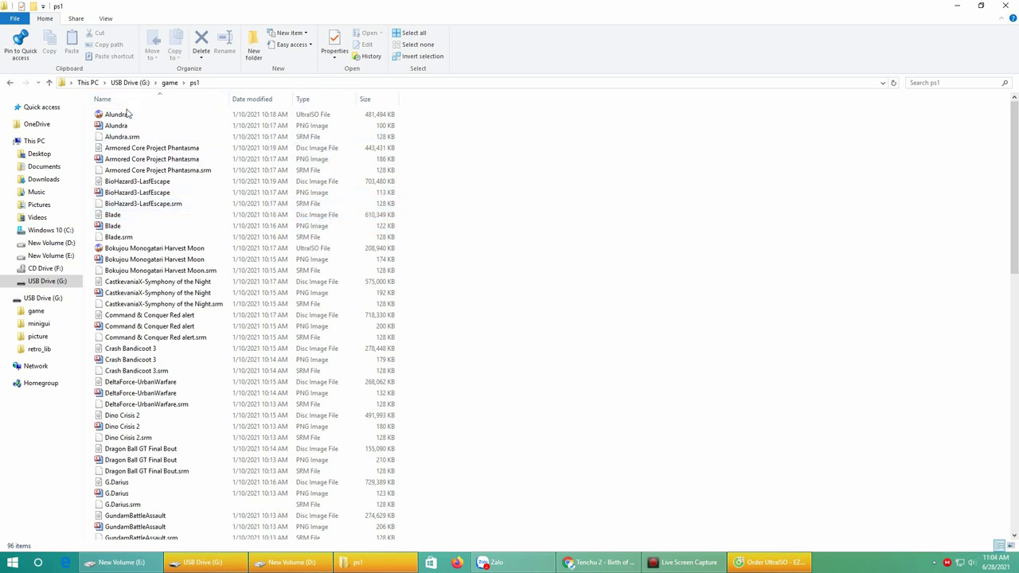
{"action": "right_click", "coordinate": [663, 150]}
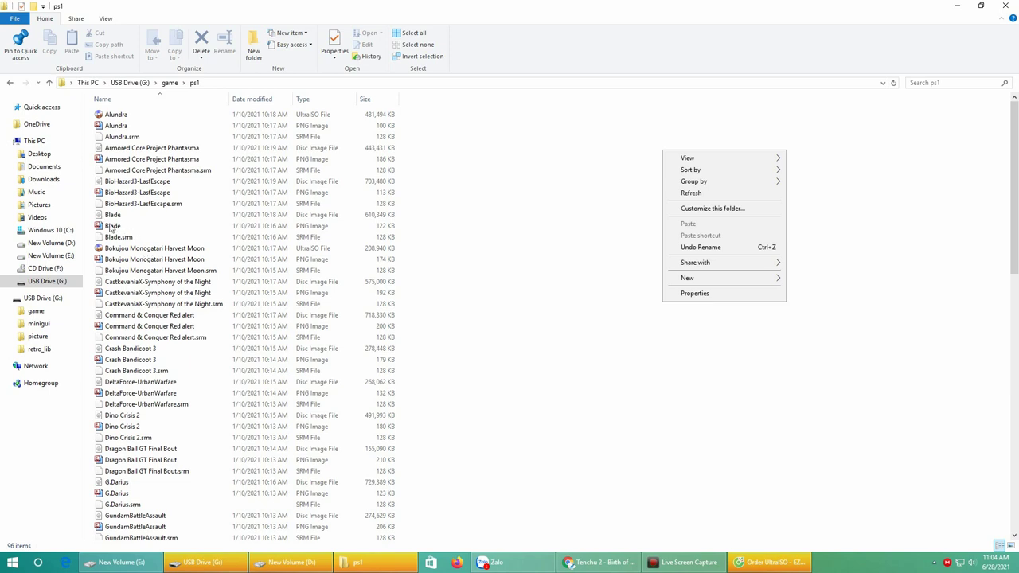
{"action": "mouse_move", "coordinate": [736, 163]}
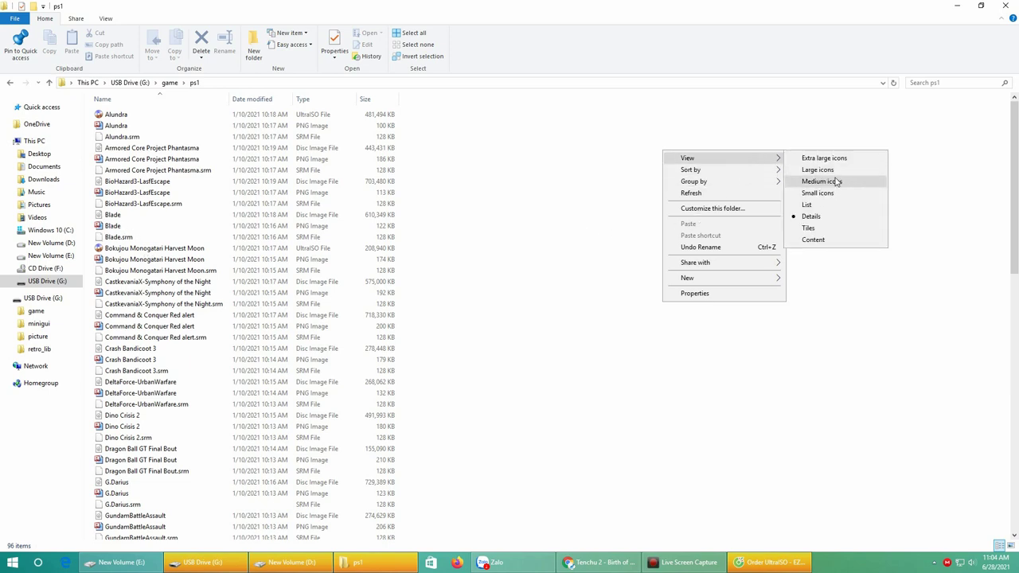
{"action": "left_click", "coordinate": [833, 170]}
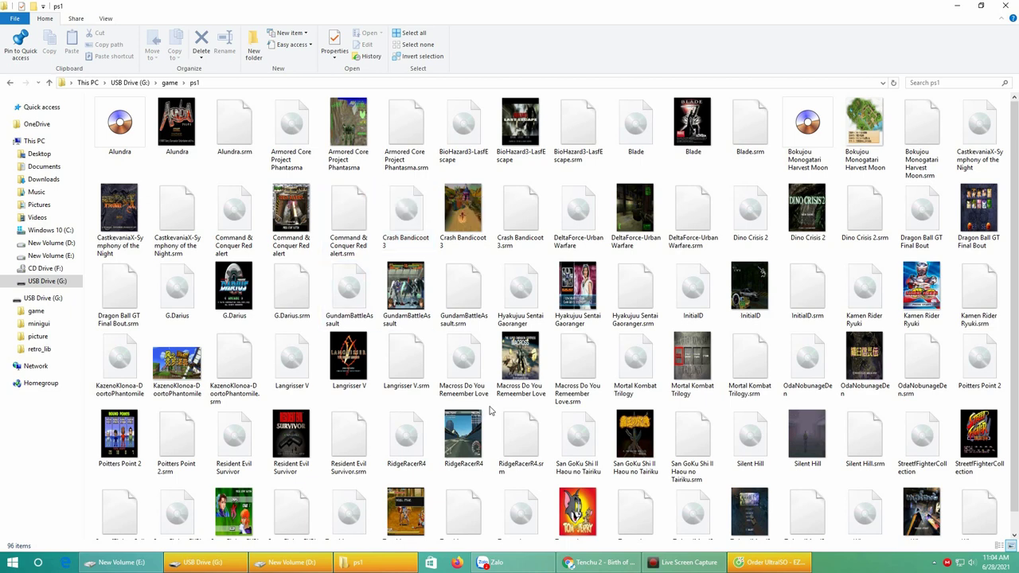
Switch to Chrome, open the download history and show the Tenchu 2 - Birth of the Stealth Assassins.7z archive in its folder.
{"action": "left_click", "coordinate": [592, 566]}
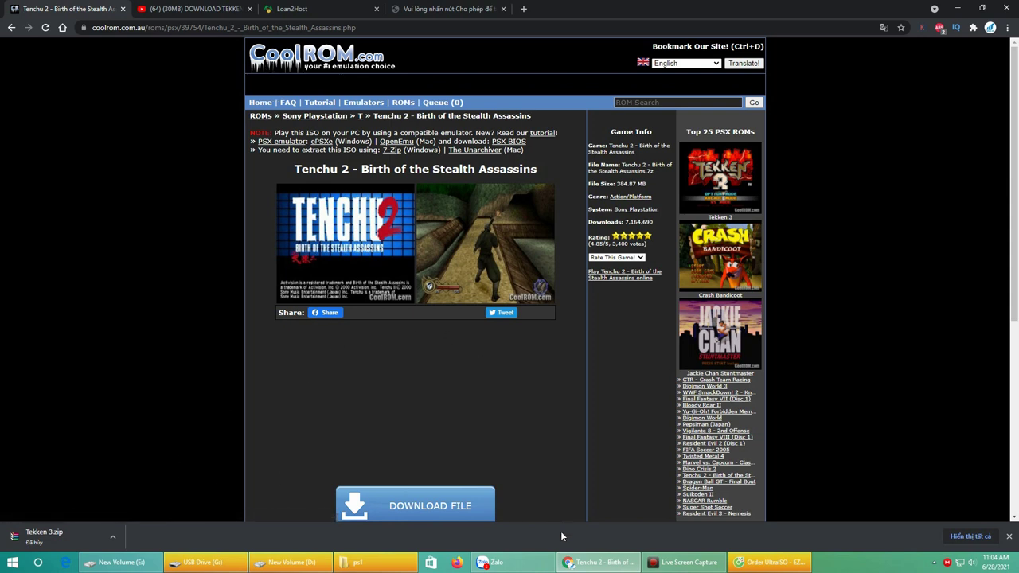
{"action": "mouse_move", "coordinate": [570, 566]}
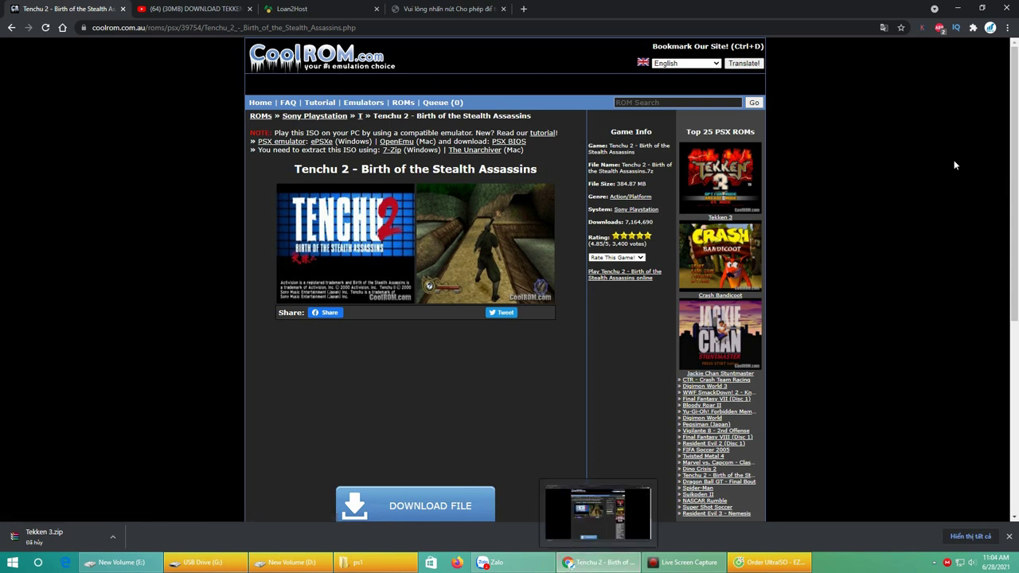
{"action": "left_click", "coordinate": [1008, 27]}
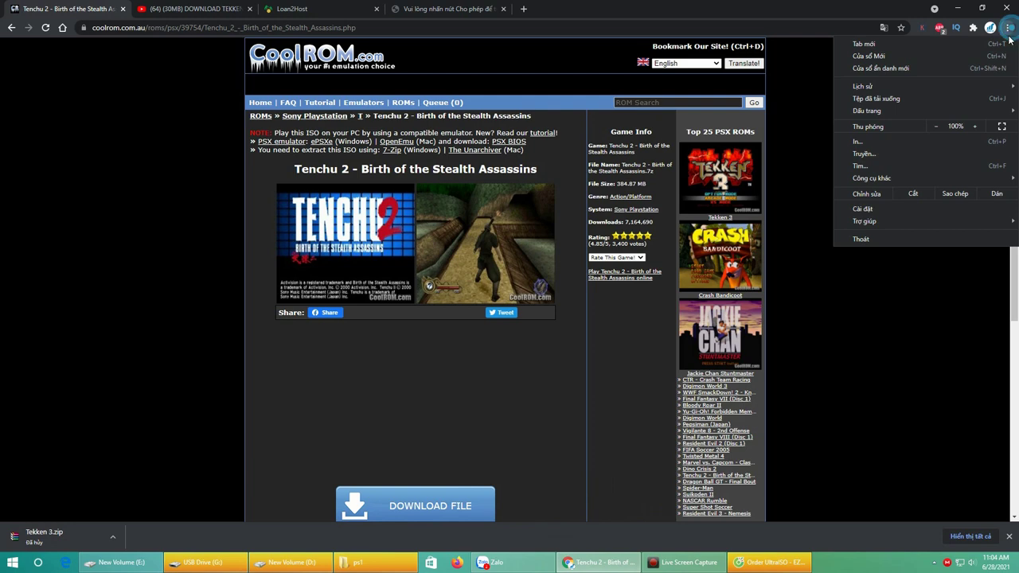
{"action": "left_click", "coordinate": [955, 99]}
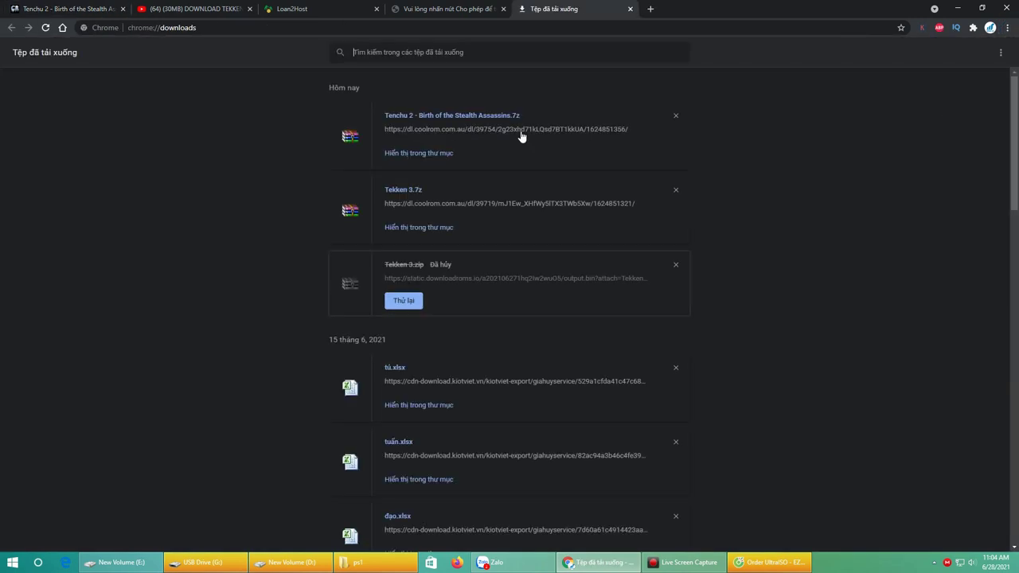
{"action": "left_click", "coordinate": [419, 153]}
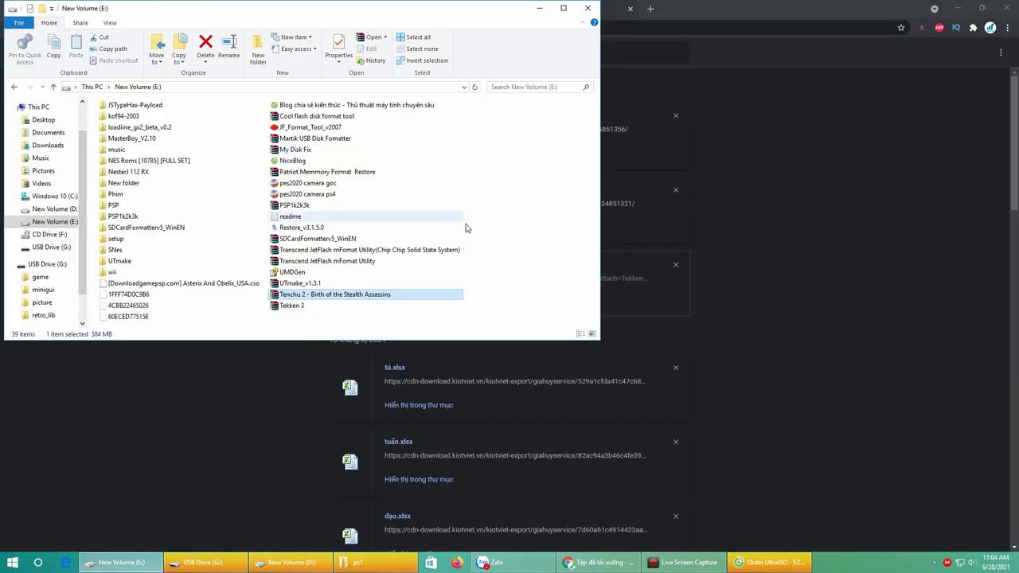
Extract the Tenchu 2 - Birth of the Stealth Assassins and Tekken 3 archives on drive E, each into its own named folder.
{"action": "right_click", "coordinate": [335, 295]}
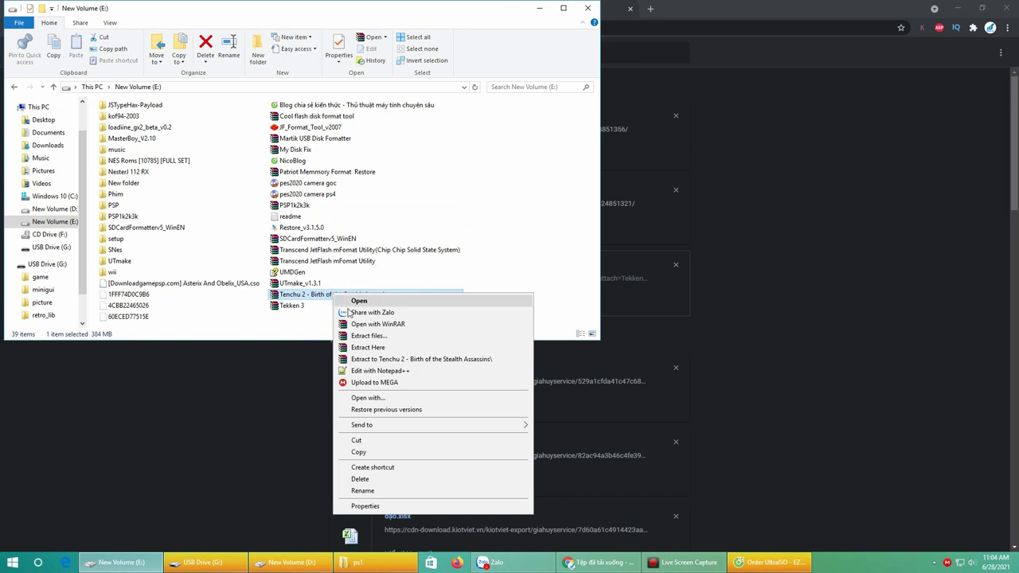
{"action": "left_click", "coordinate": [374, 359]}
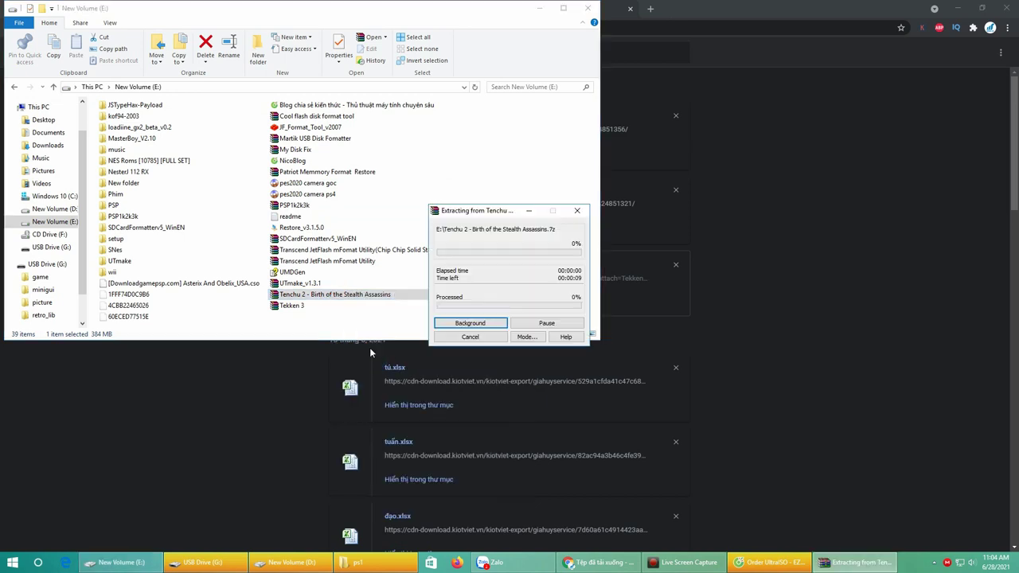
{"action": "right_click", "coordinate": [287, 310]}
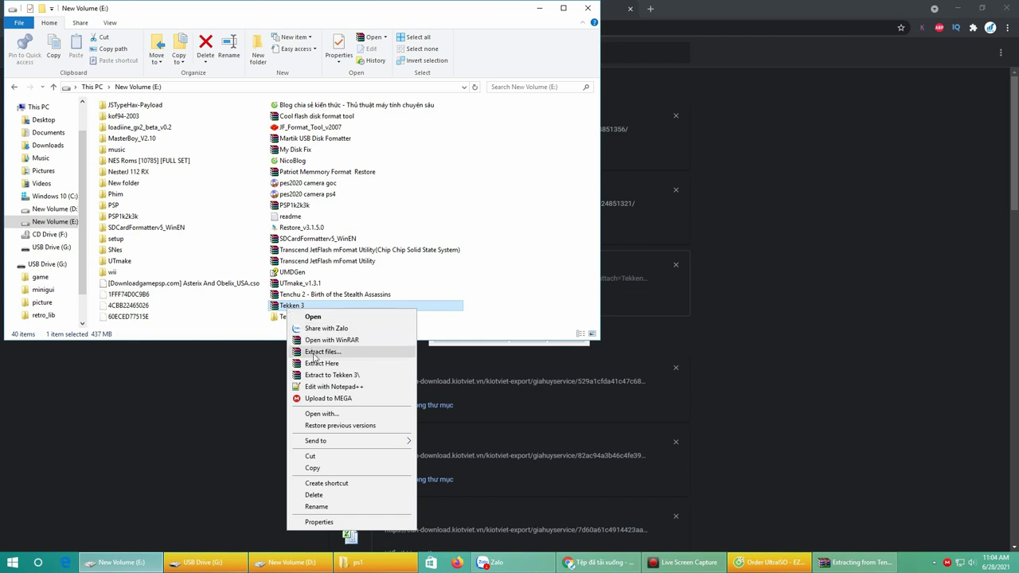
{"action": "left_click", "coordinate": [331, 374]}
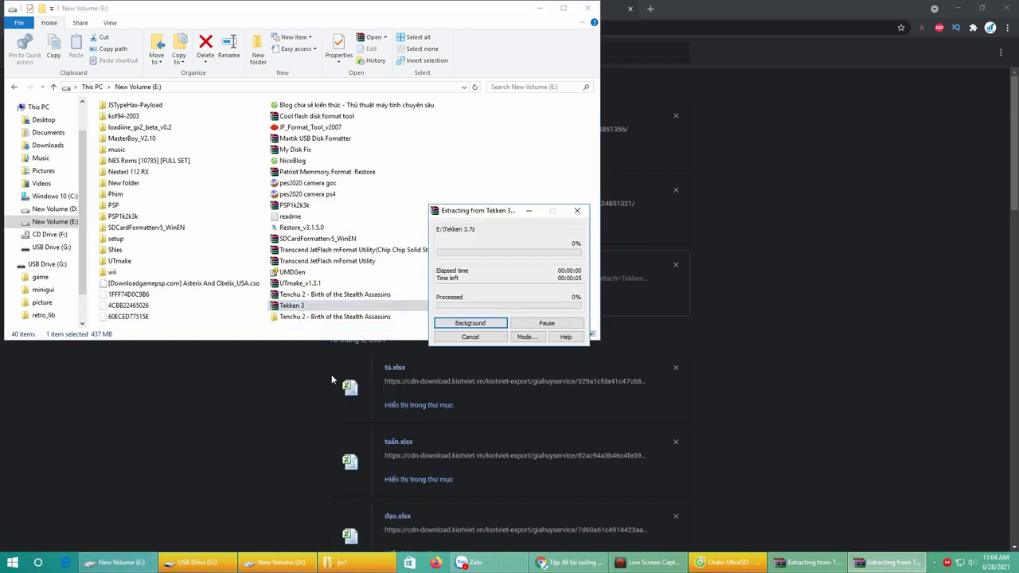
{"action": "left_click", "coordinate": [816, 563]}
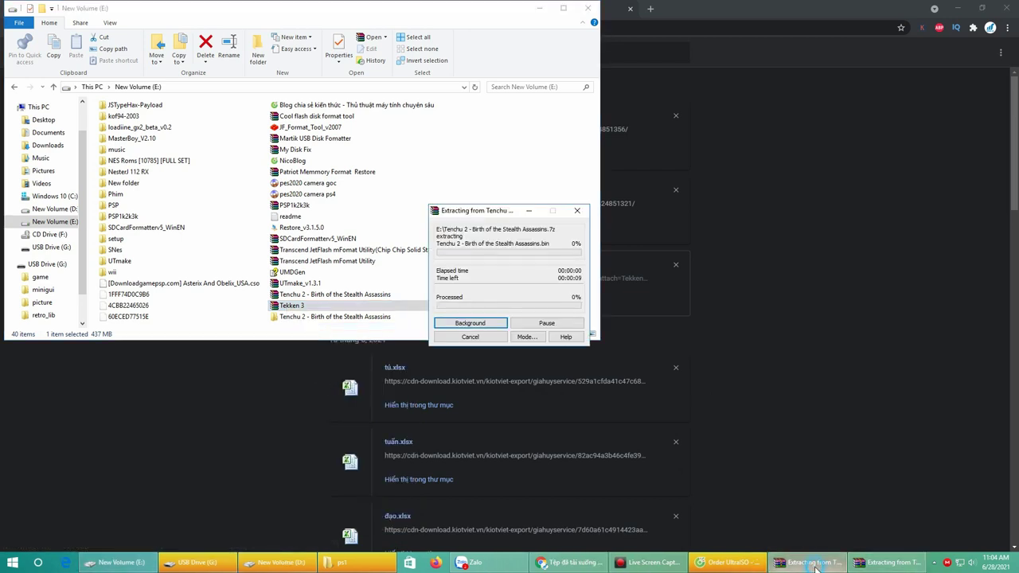
{"action": "left_click", "coordinate": [865, 565]}
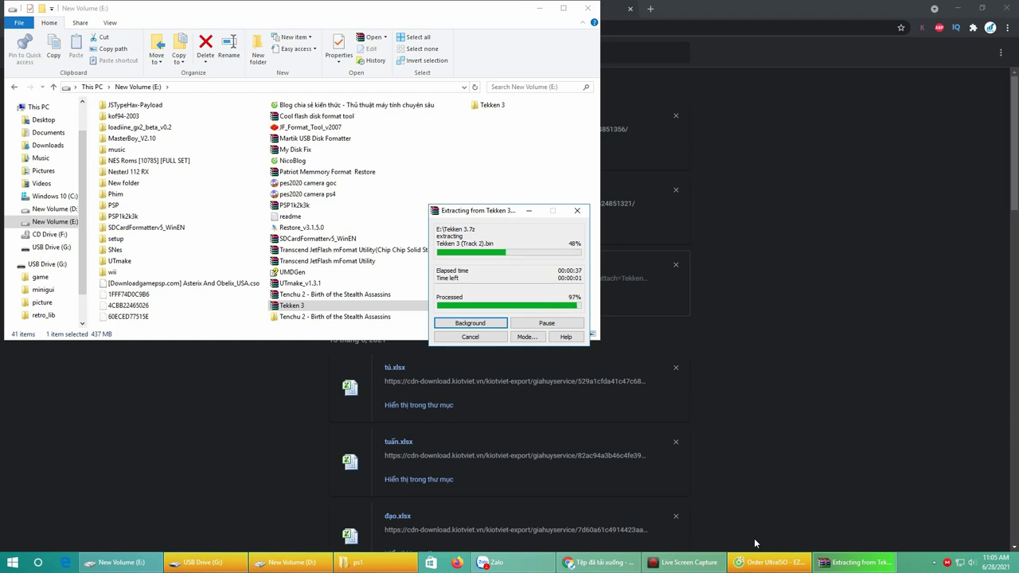
Check the extracted Tekken 3 folder and copy the Tenchu 2 - Birth of the Stealth Assassins BIN file into game\ps1 on the USB drive.
{"action": "double_click", "coordinate": [490, 105]}
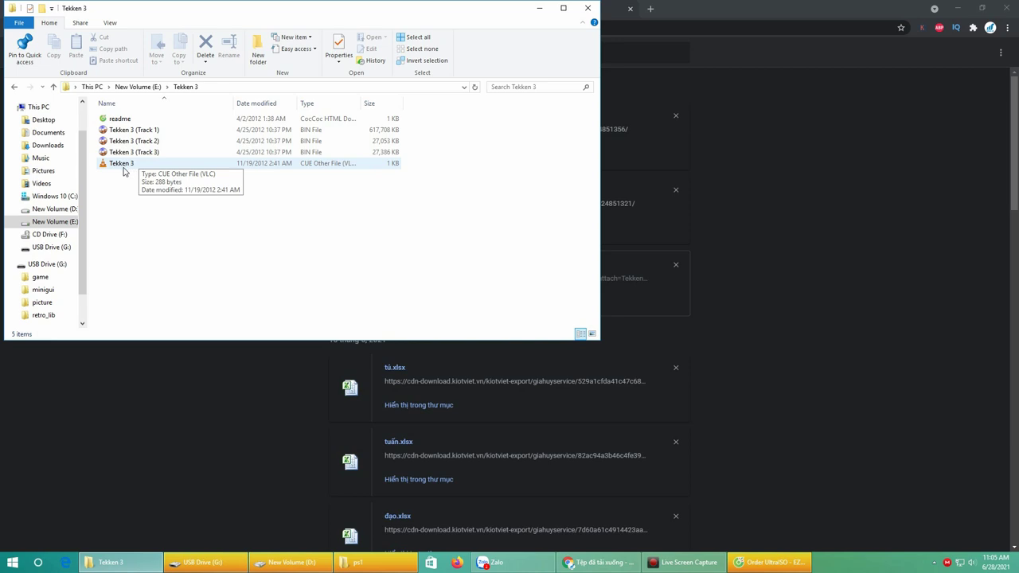
{"action": "left_click", "coordinate": [141, 88]}
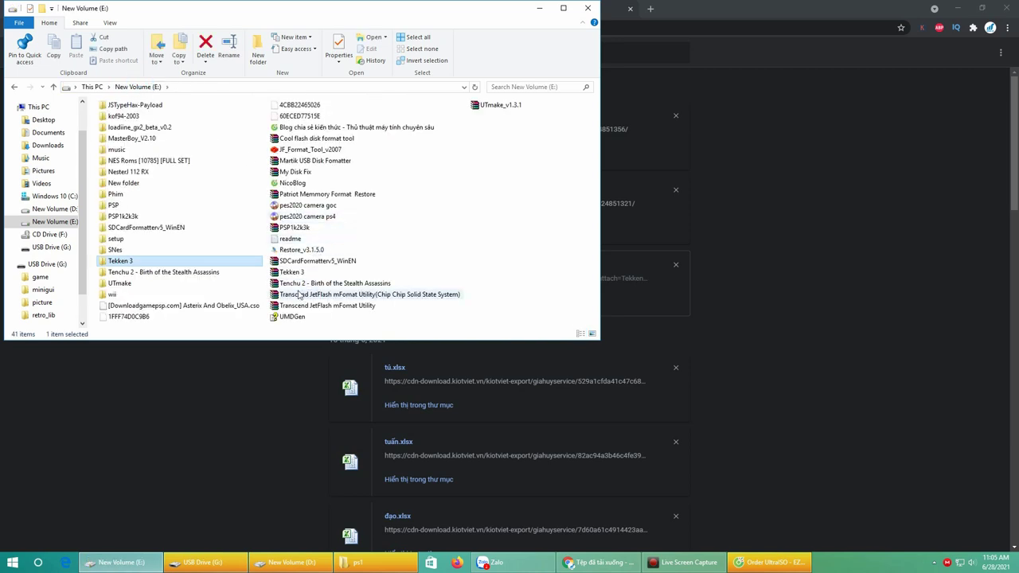
{"action": "double_click", "coordinate": [159, 272]}
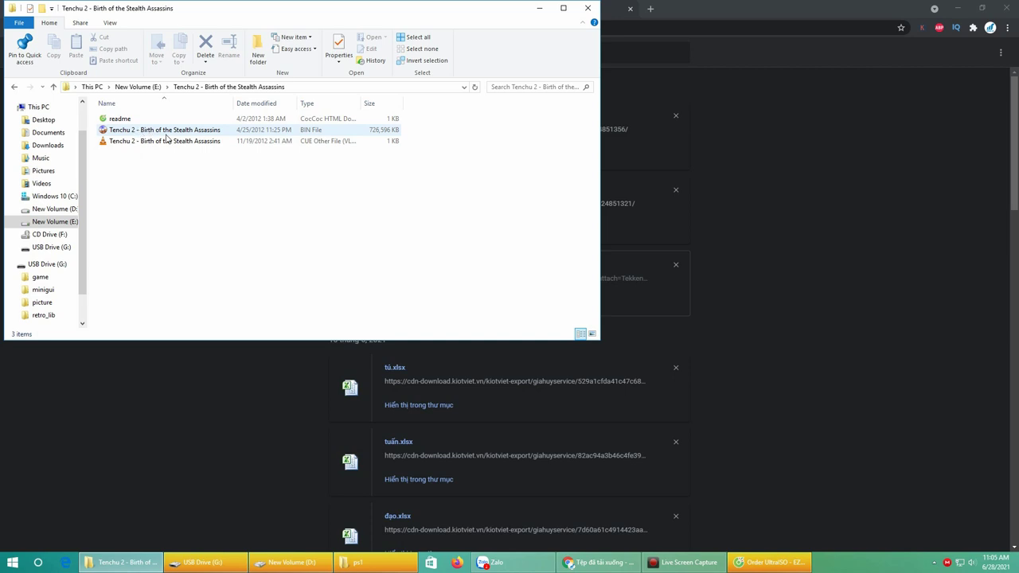
{"action": "right_click", "coordinate": [165, 131]}
{"action": "left_click", "coordinate": [213, 318]}
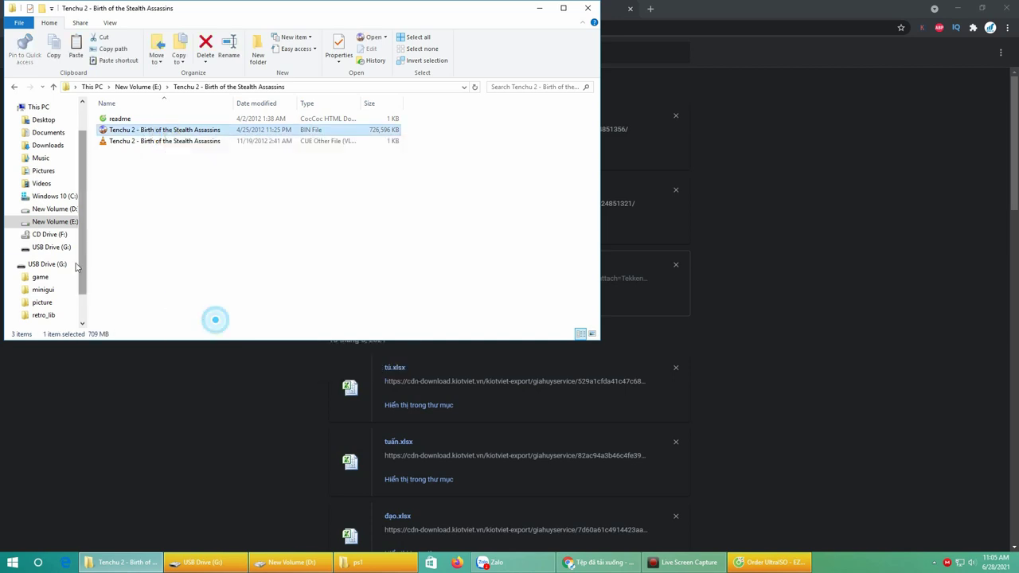
{"action": "left_click", "coordinate": [40, 278]}
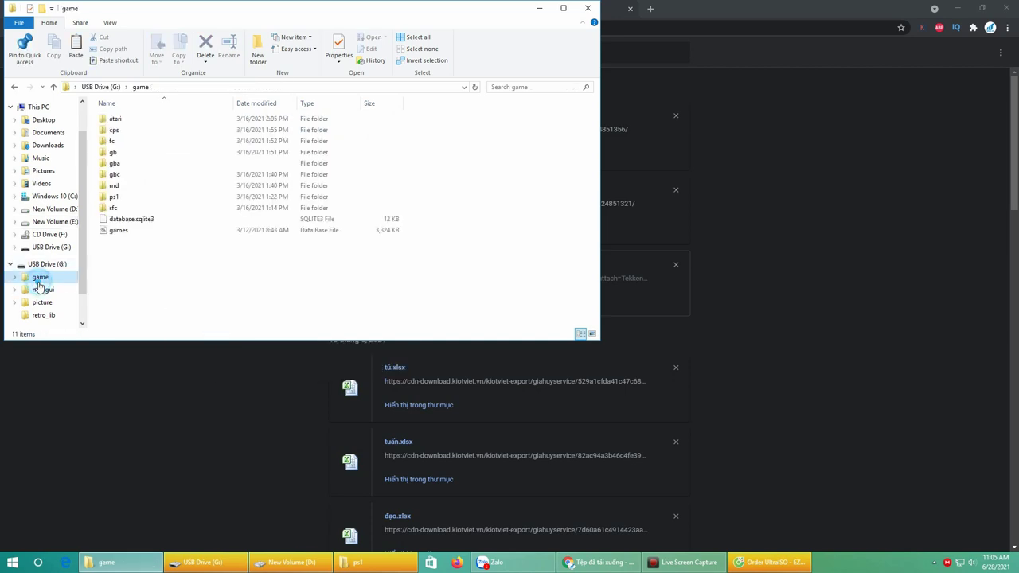
{"action": "double_click", "coordinate": [129, 200]}
{"action": "right_click", "coordinate": [520, 207]}
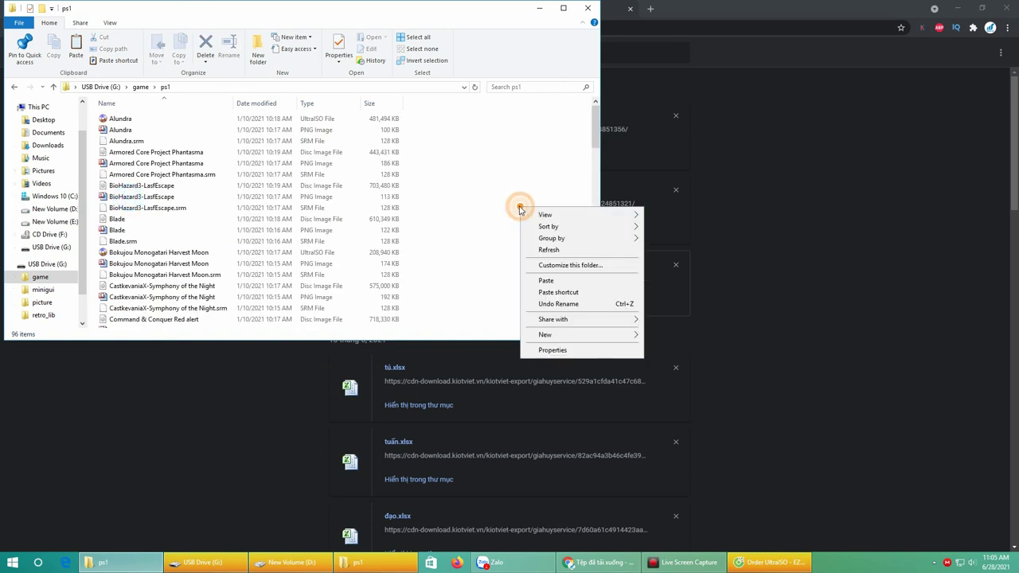
{"action": "left_click", "coordinate": [545, 281]}
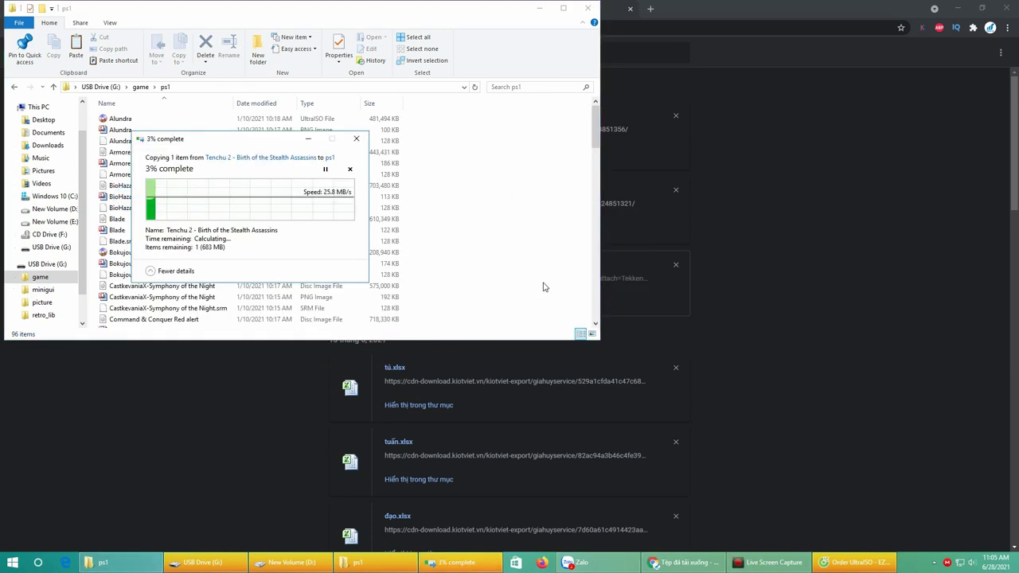
{"action": "left_click", "coordinate": [491, 175]}
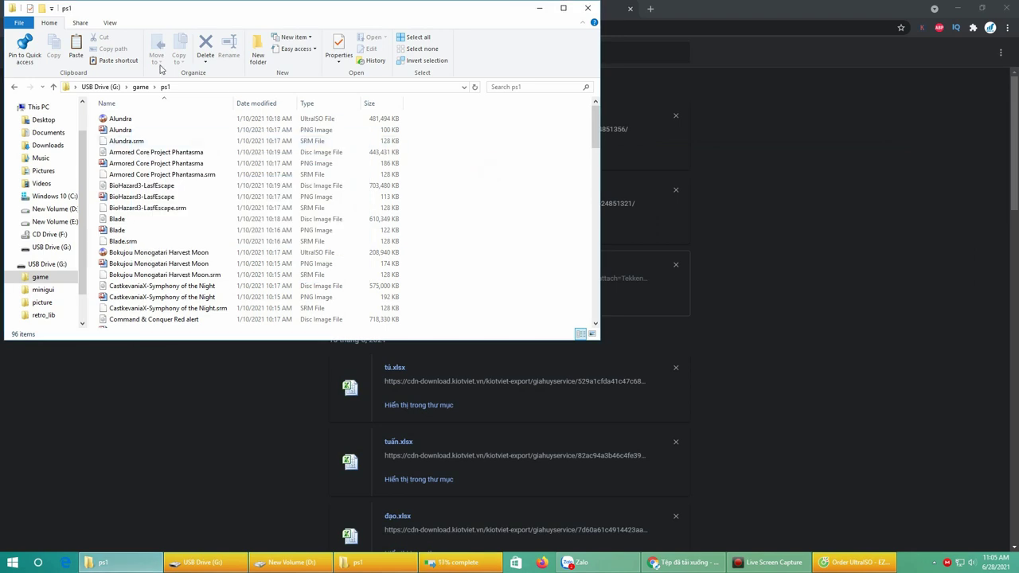
Turn off "Hide extensions for known file types" in the folder options and apply the change.
{"action": "left_click", "coordinate": [110, 22]}
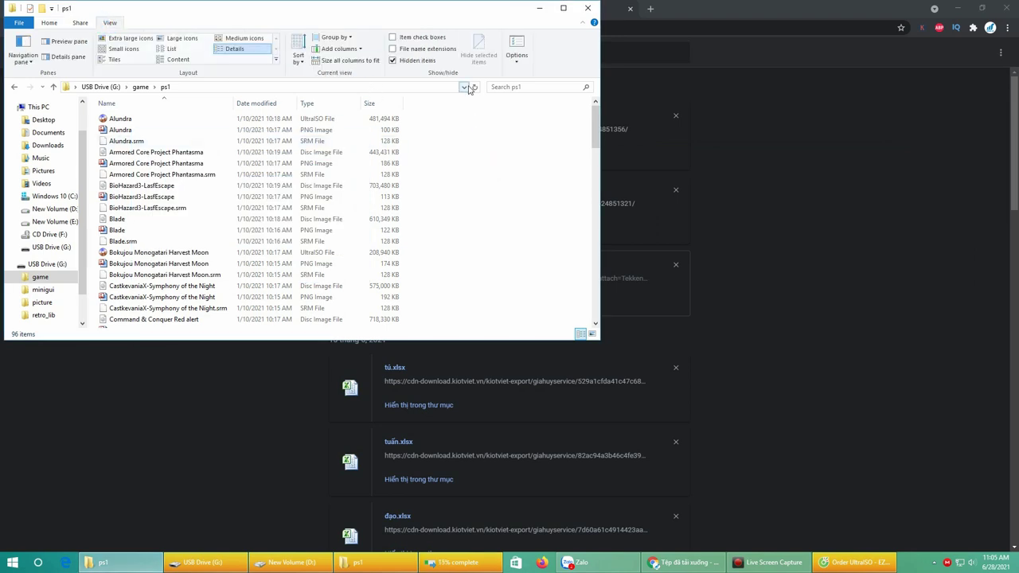
{"action": "left_click", "coordinate": [519, 63]}
{"action": "left_click", "coordinate": [532, 76]}
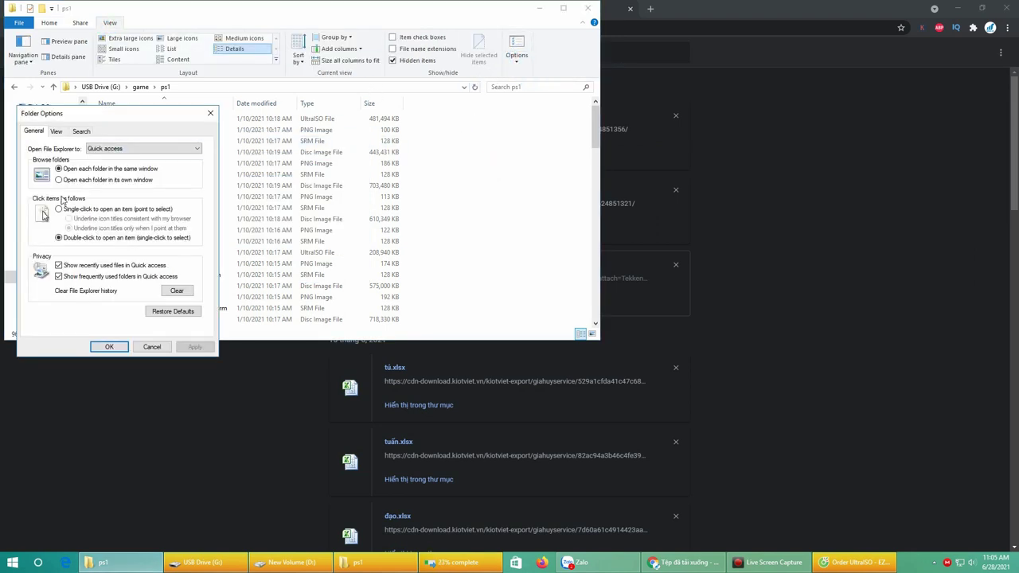
{"action": "left_click", "coordinate": [57, 131]}
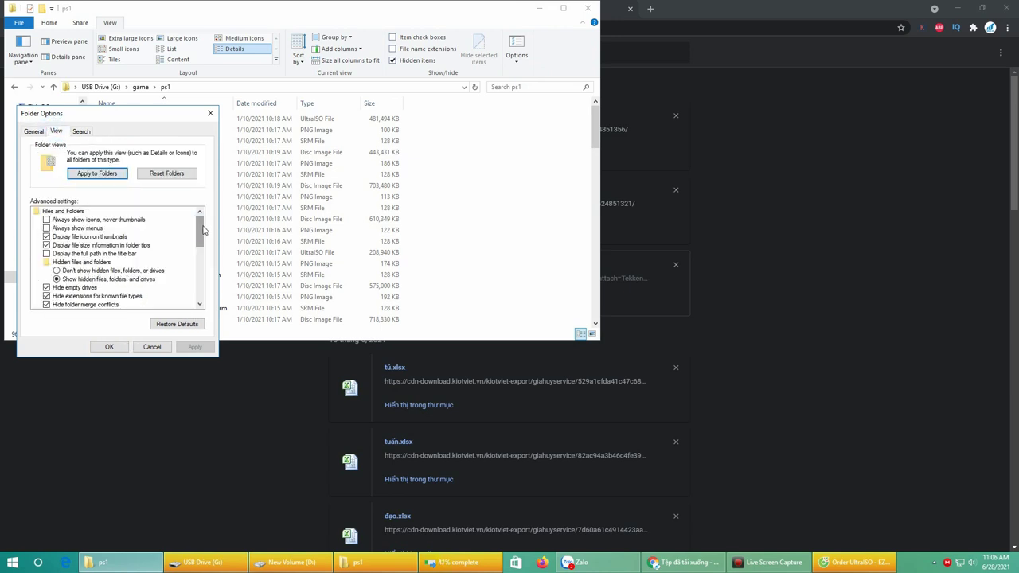
{"action": "left_click_drag", "start_coordinate": [202, 229], "coordinate": [203, 236]}
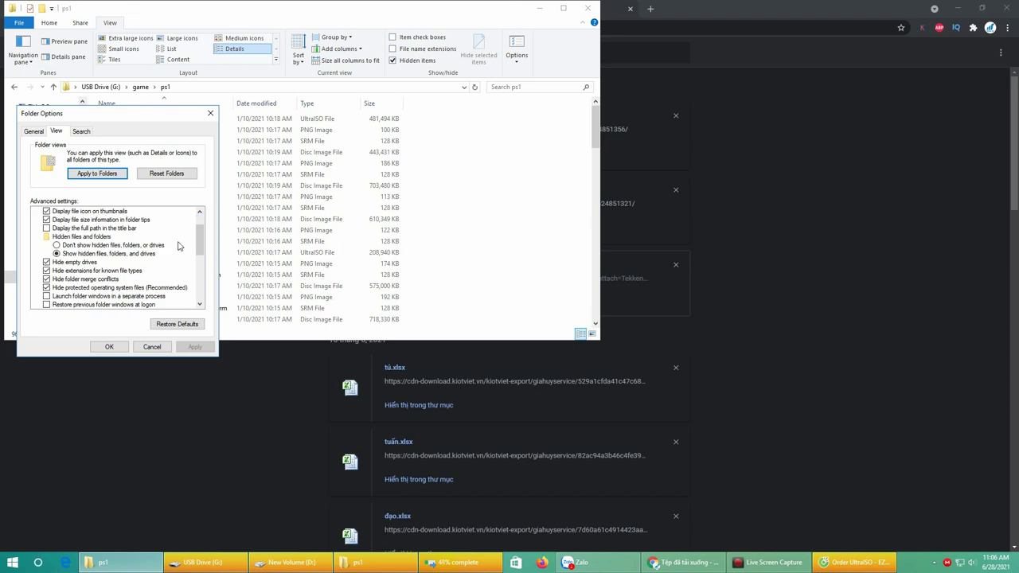
{"action": "left_click", "coordinate": [117, 272]}
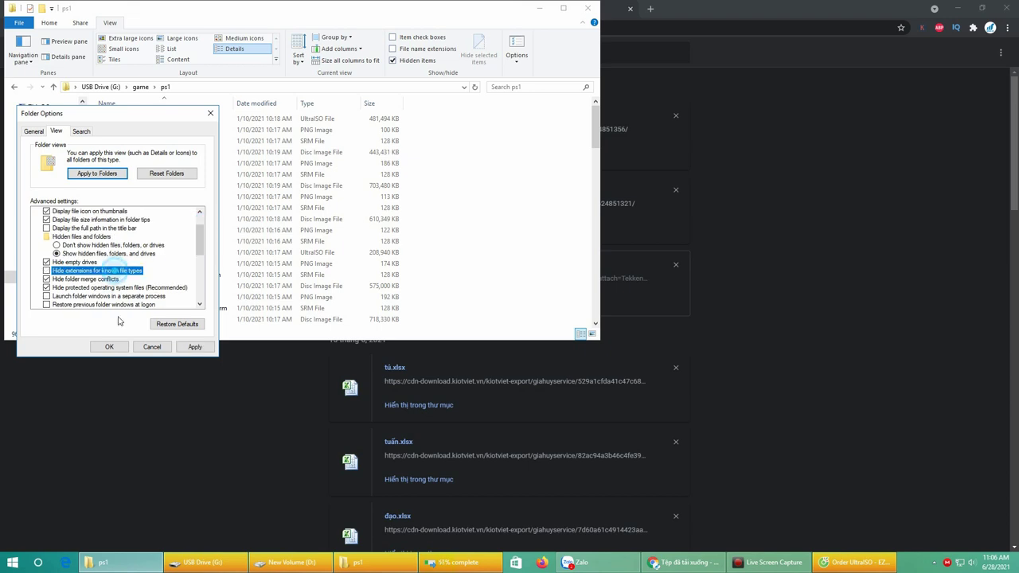
{"action": "left_click", "coordinate": [191, 346]}
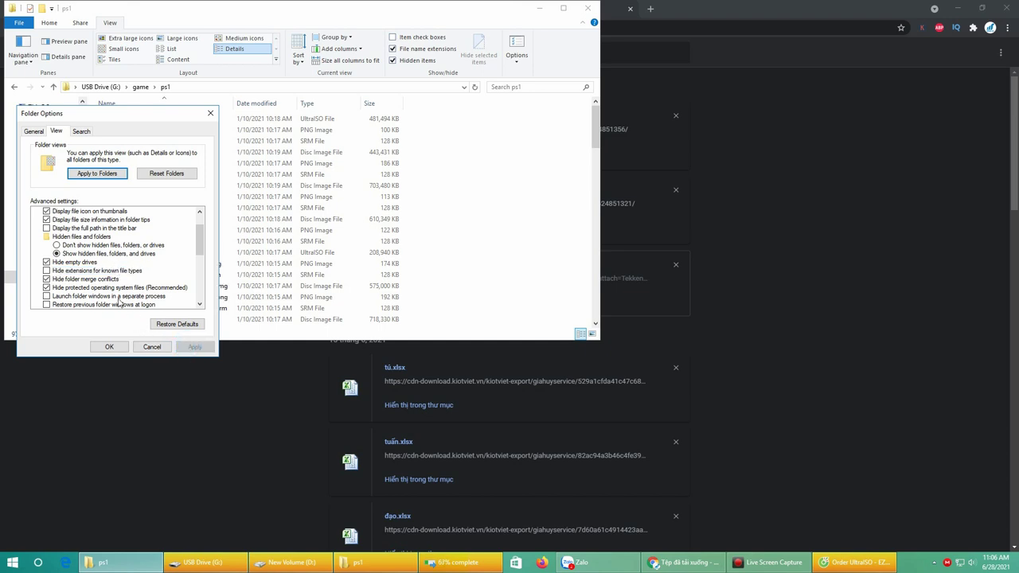
{"action": "left_click", "coordinate": [109, 347]}
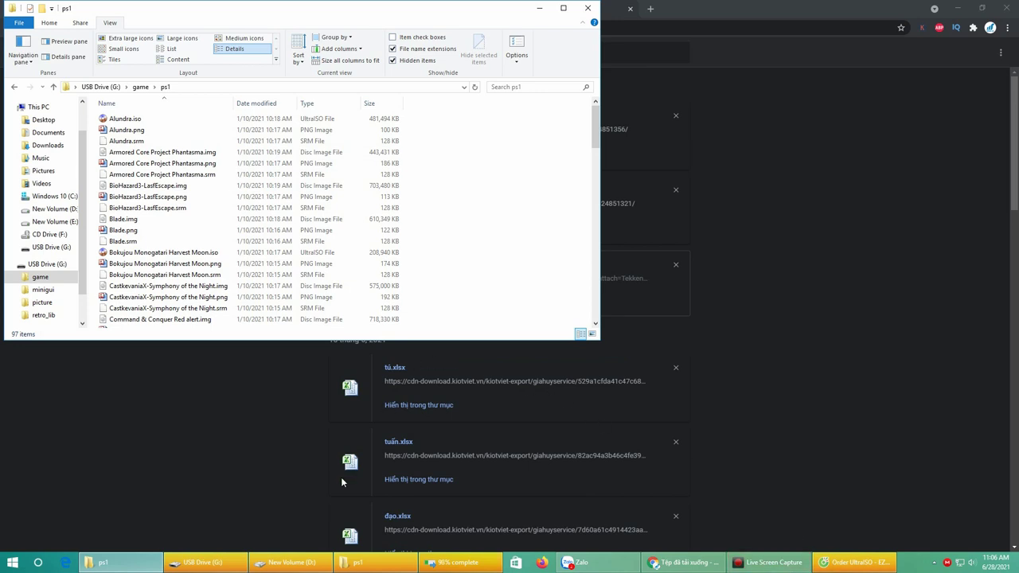
Check the copied Tenchu 2 file in the ps1 folder and return to the extracted Tenchu 2 folder on drive E.
{"action": "left_click", "coordinate": [124, 564]}
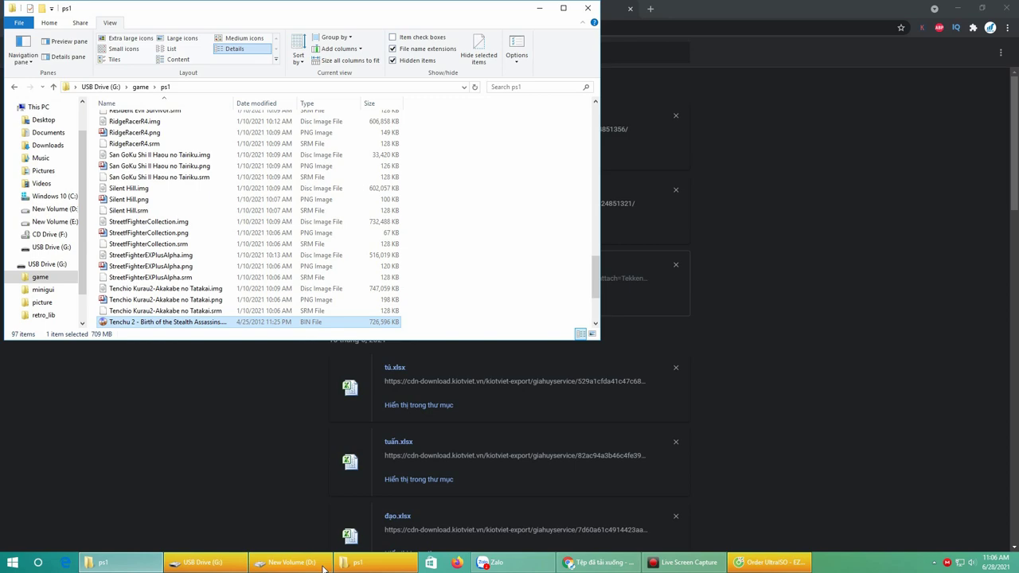
{"action": "left_click", "coordinate": [367, 563]}
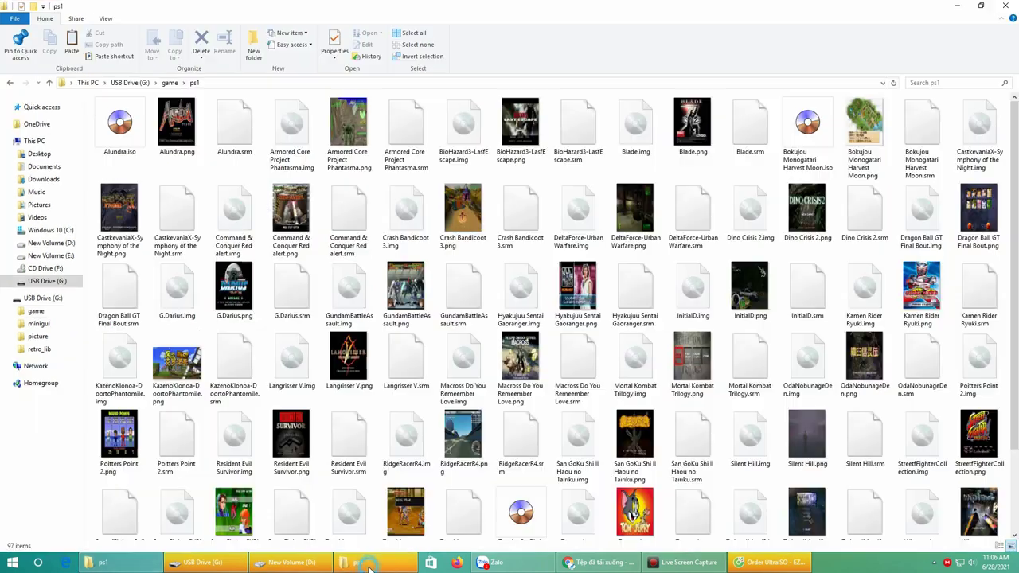
{"action": "left_click", "coordinate": [371, 565]}
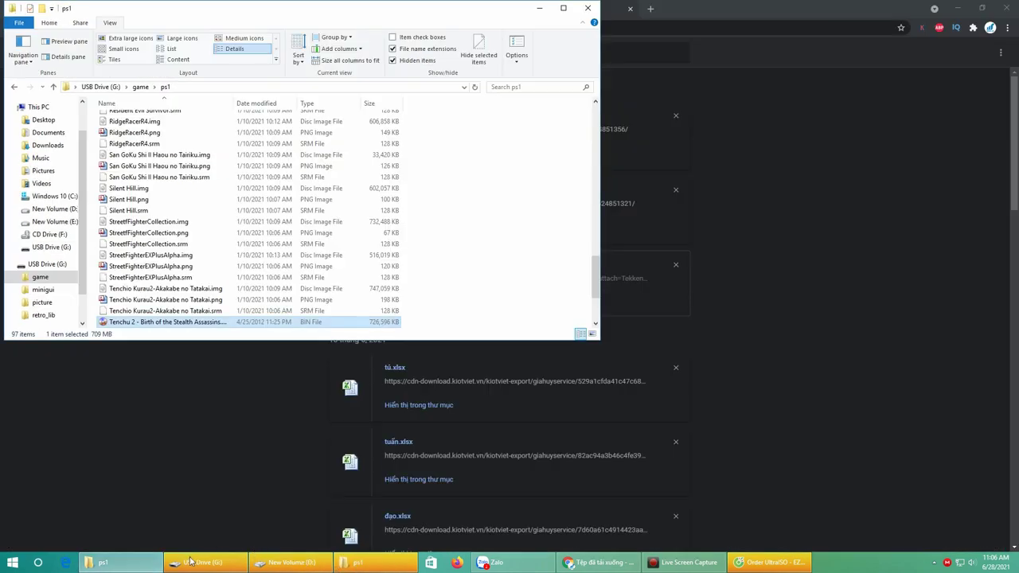
{"action": "left_click", "coordinate": [14, 86]}
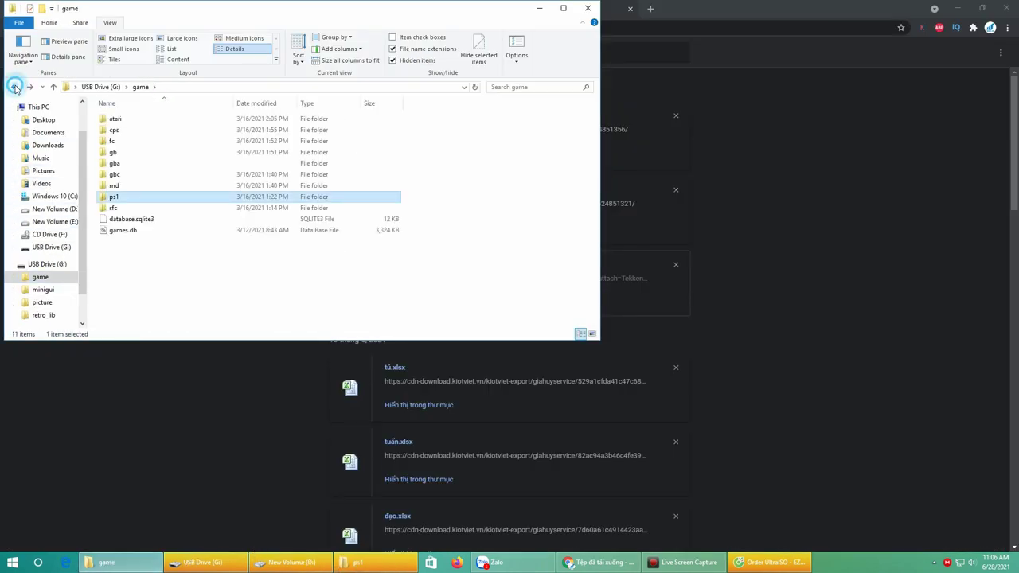
{"action": "left_click", "coordinate": [15, 87]}
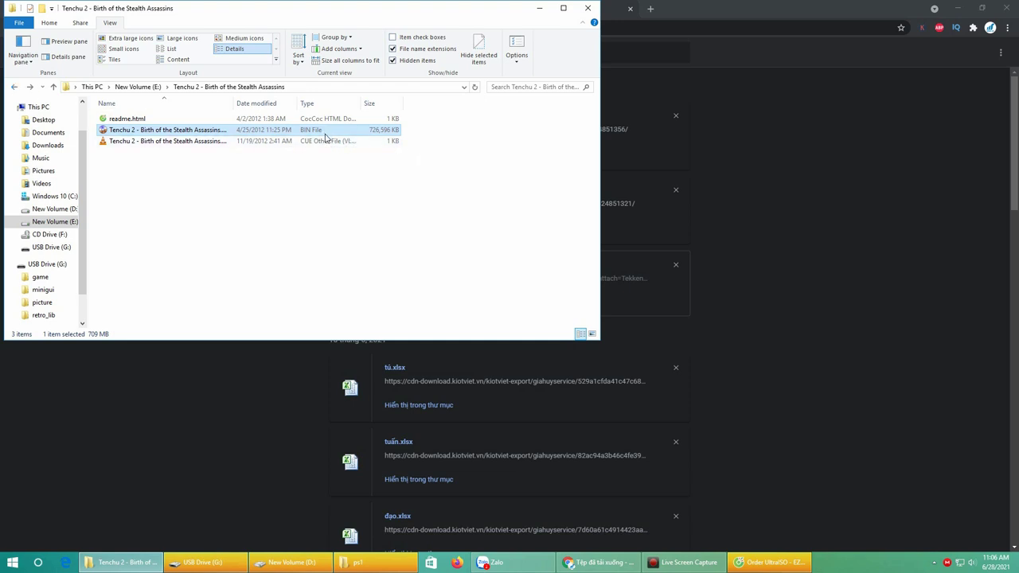
Start a Google search in a new Chrome tab with the word "cover".
{"action": "left_click", "coordinate": [650, 9]}
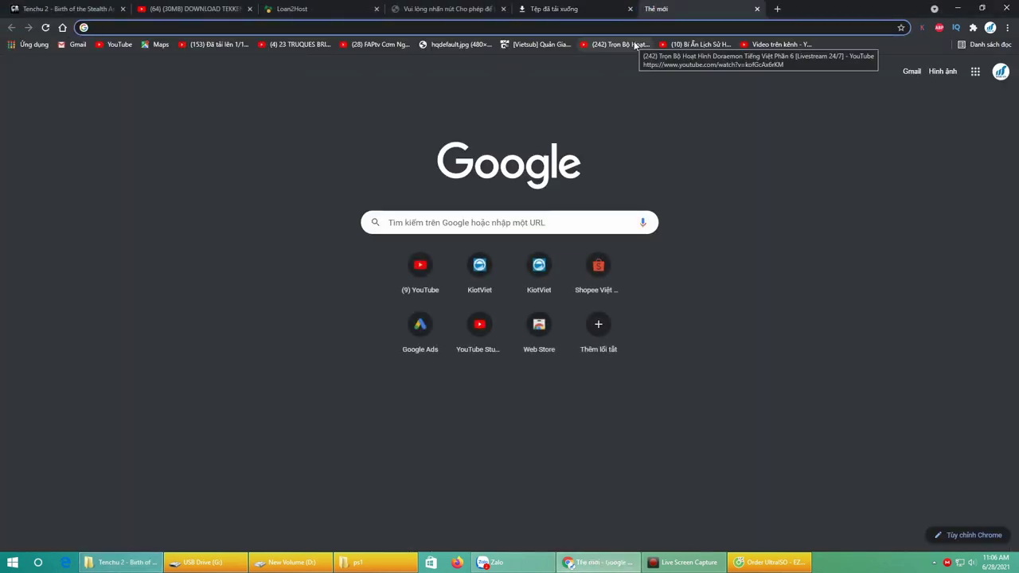
{"action": "type", "text": "cov"}
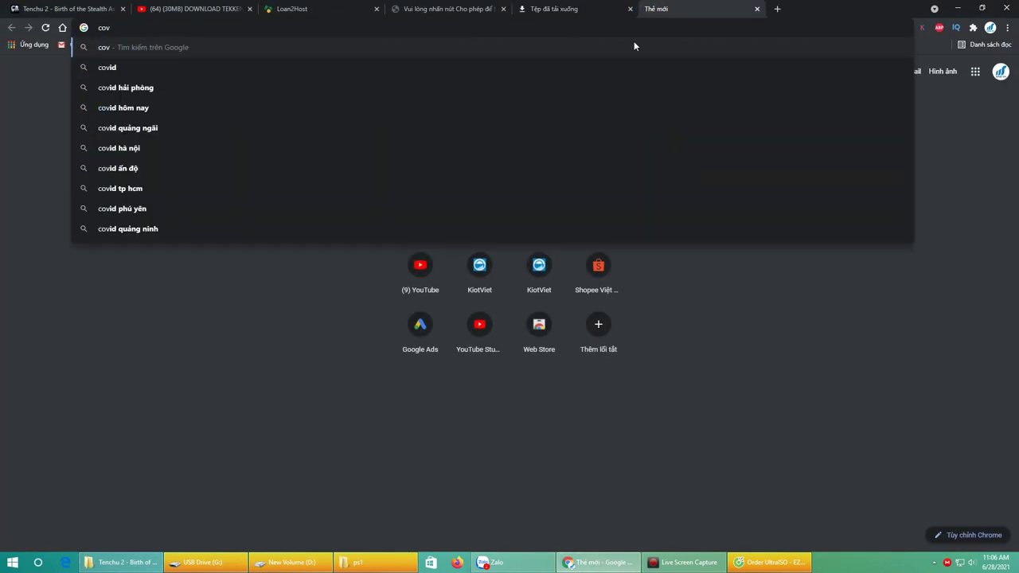
{"action": "type", "text": "er"}
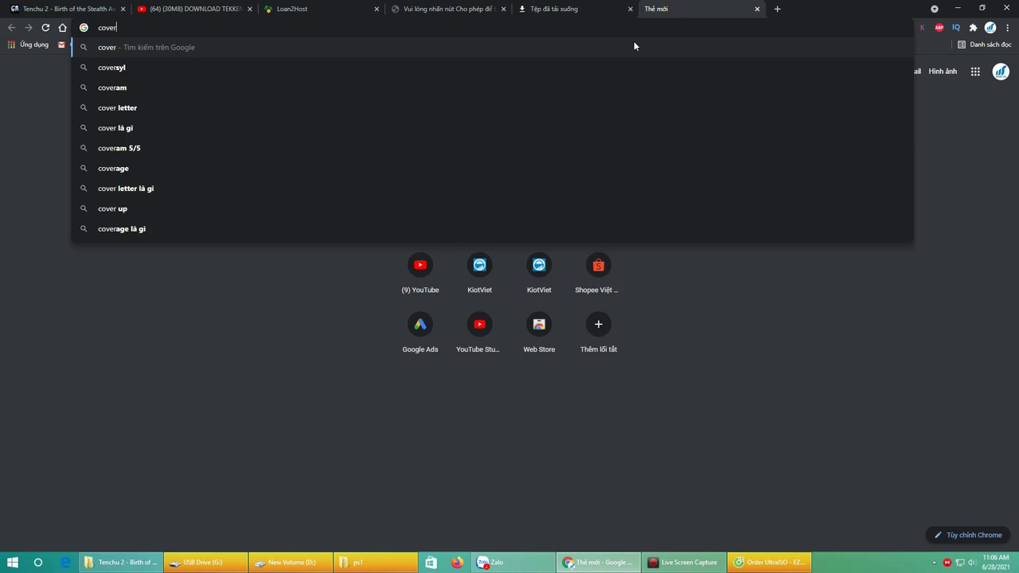